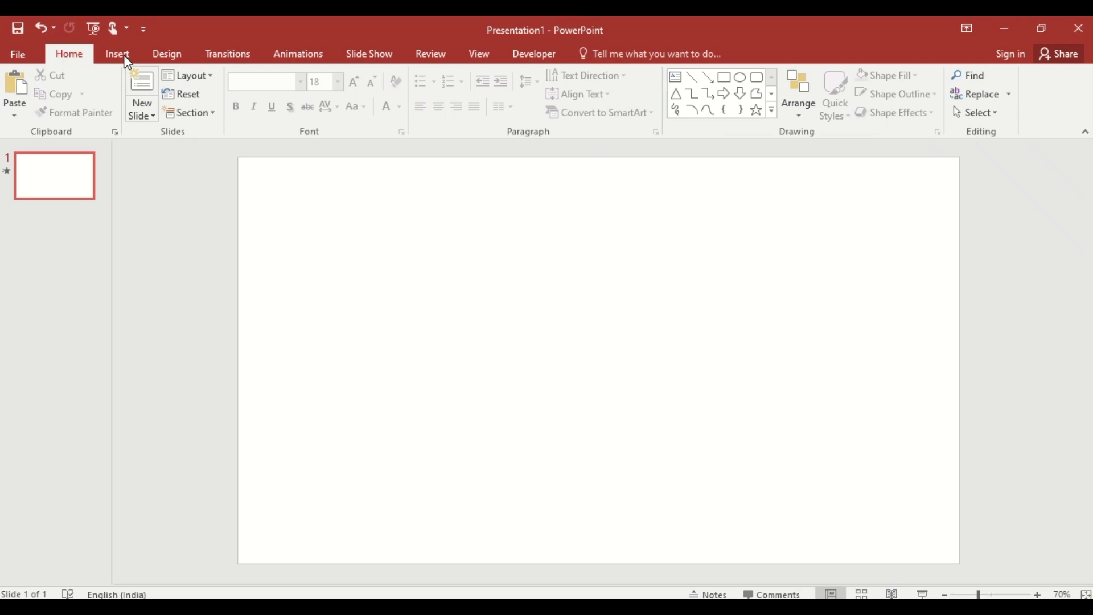
# - Pick Picture1.png from the Desktop in the Insert Picture dialog
pyautogui.click(126, 57)
pyautogui.click(108, 106)
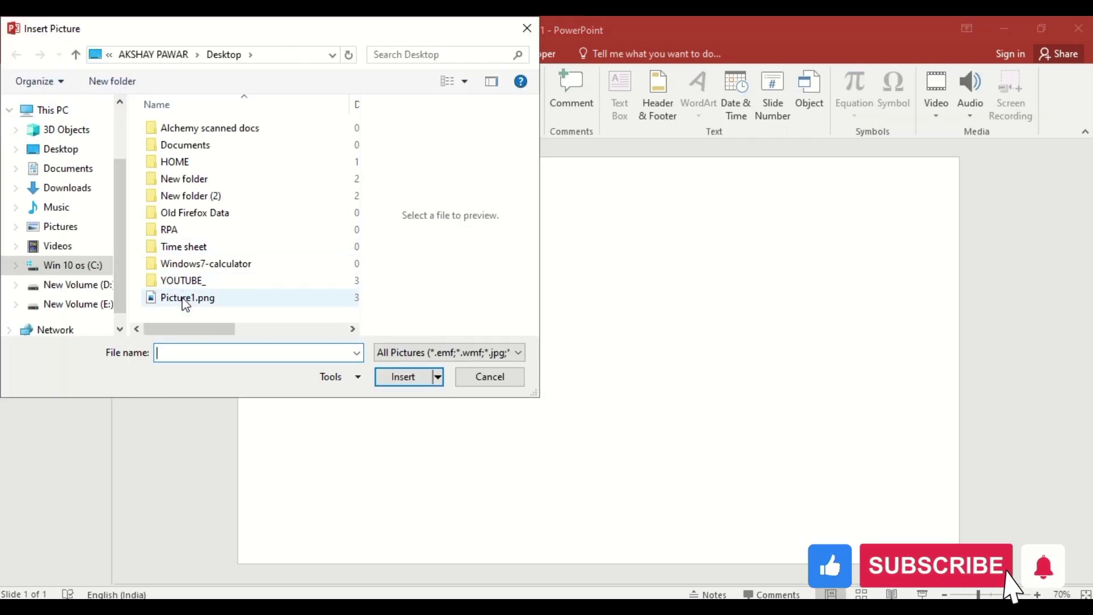
pyautogui.click(183, 298)
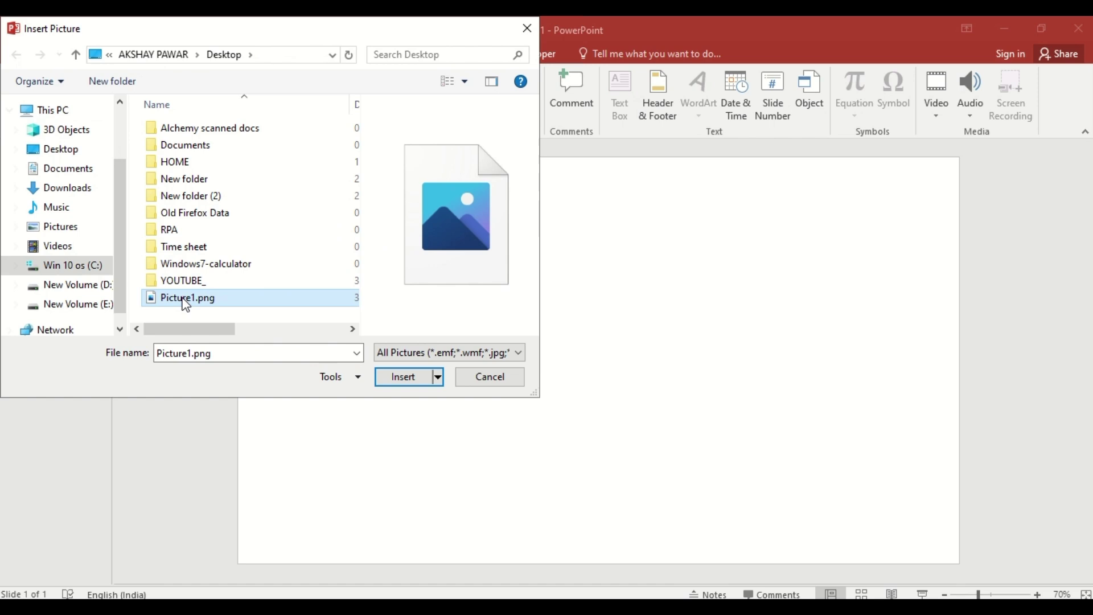
# - Insert the daisy picture and build a row of seven daisies aligned along their tops
pyautogui.click(391, 383)
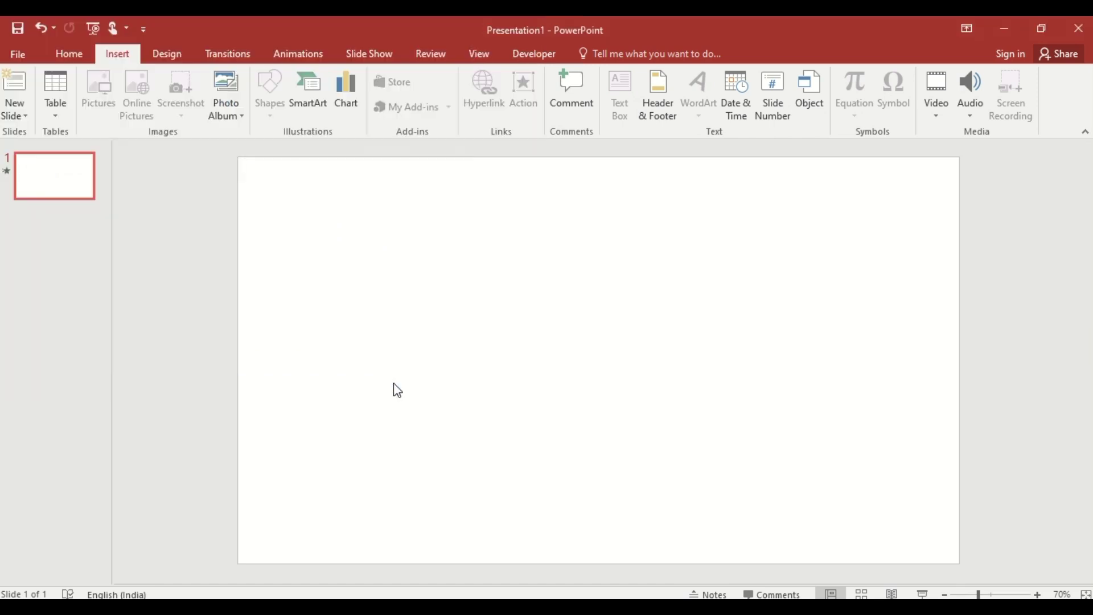
pyautogui.moveTo(562, 373)
pyautogui.mouseDown()
pyautogui.moveTo(291, 245)
pyautogui.moveTo(893, 264)
pyautogui.mouseUp()
pyautogui.hotkey('ctrl', 'a')
pyautogui.click(853, 76)
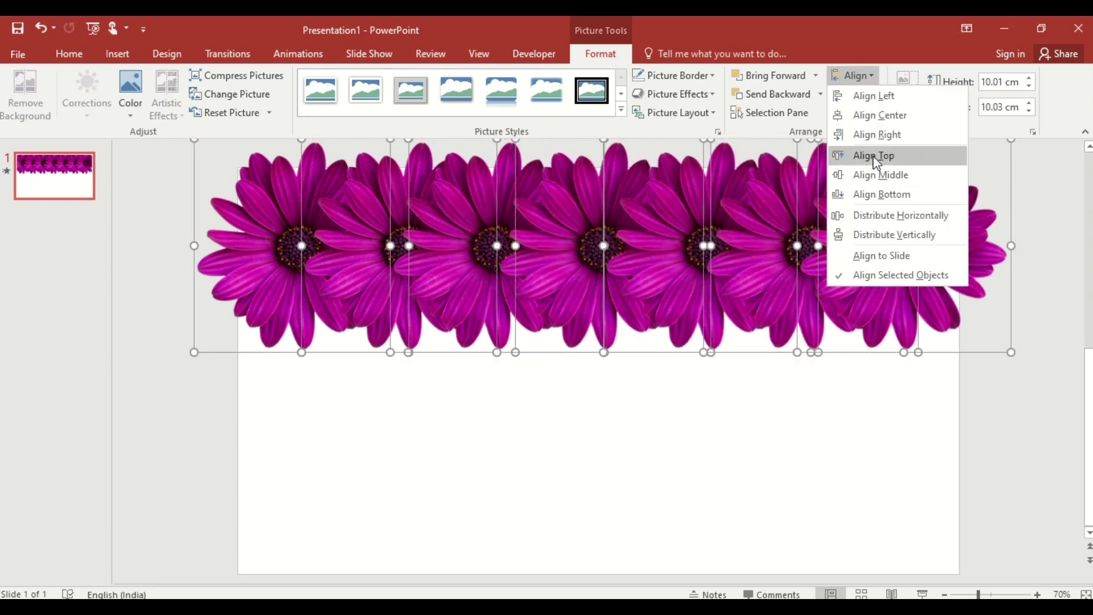
pyautogui.click(873, 155)
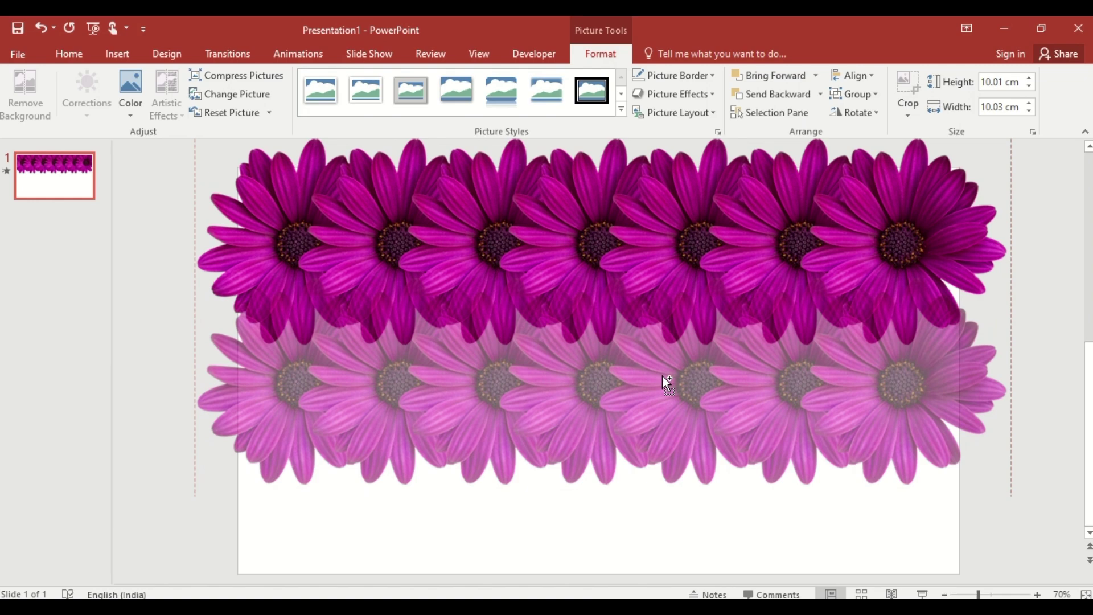
# - Copy the daisy row down twice to make three rows covering the slide
pyautogui.moveTo(671, 312); pyautogui.dragTo(661, 375)
pyautogui.moveTo(664, 329); pyautogui.dragTo(670, 450)
pyautogui.click(258, 228)
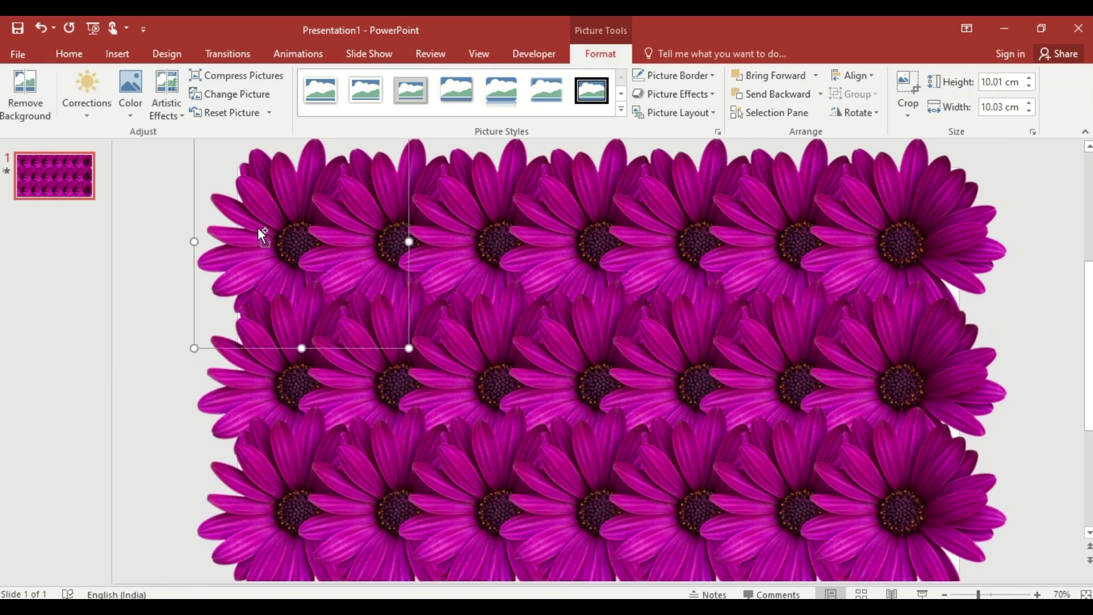
# - Draw a Rectangle shape spanning the entire slide over the daisy grid
pyautogui.click(127, 53)
pyautogui.click(270, 111)
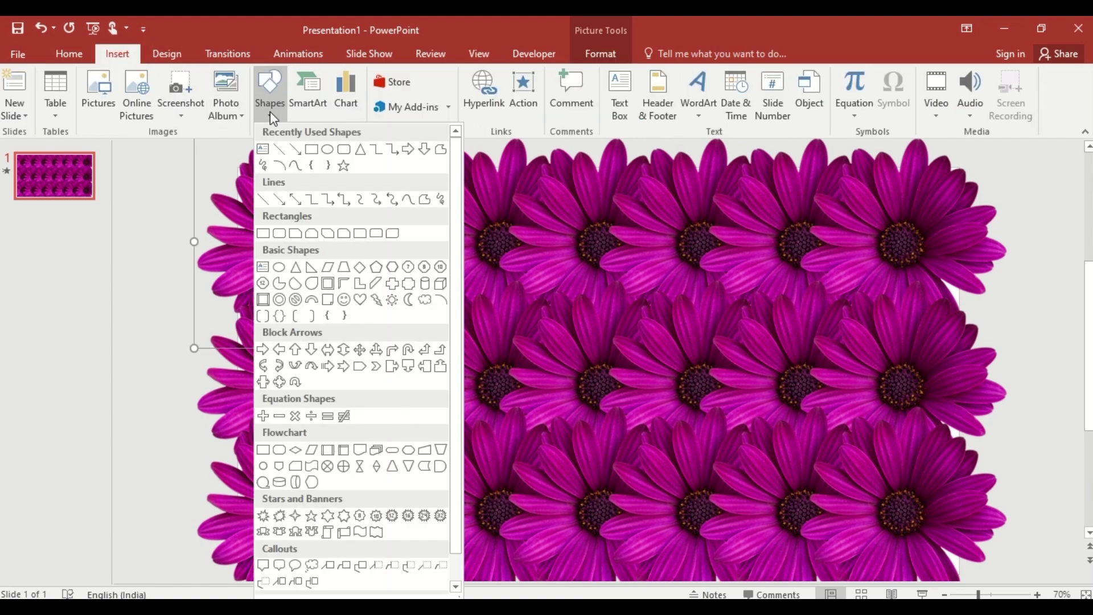
pyautogui.click(311, 147)
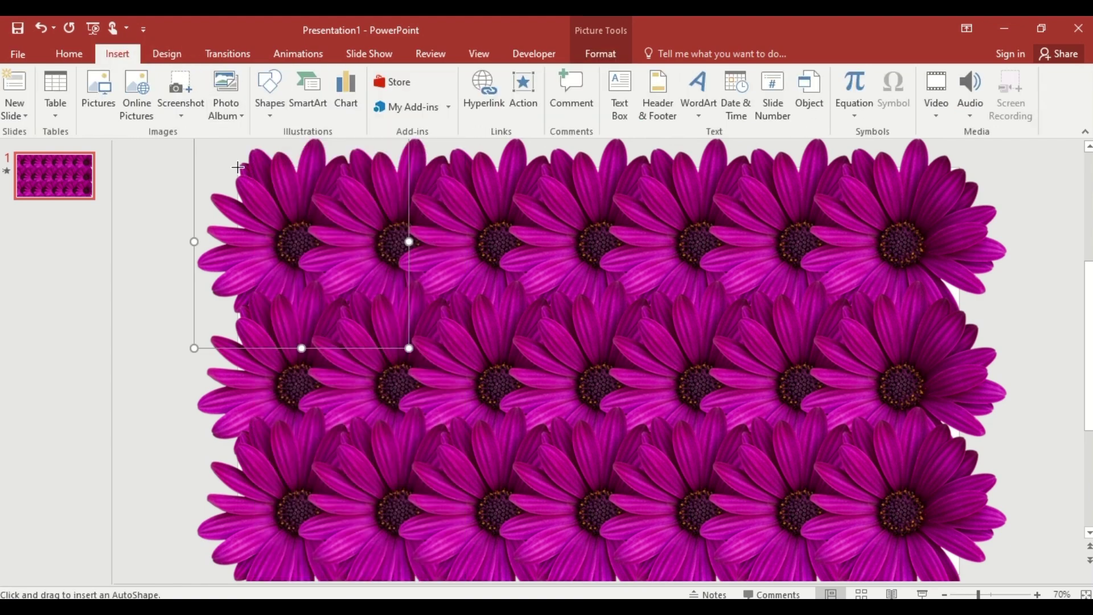
pyautogui.moveTo(237, 168); pyautogui.dragTo(960, 573)
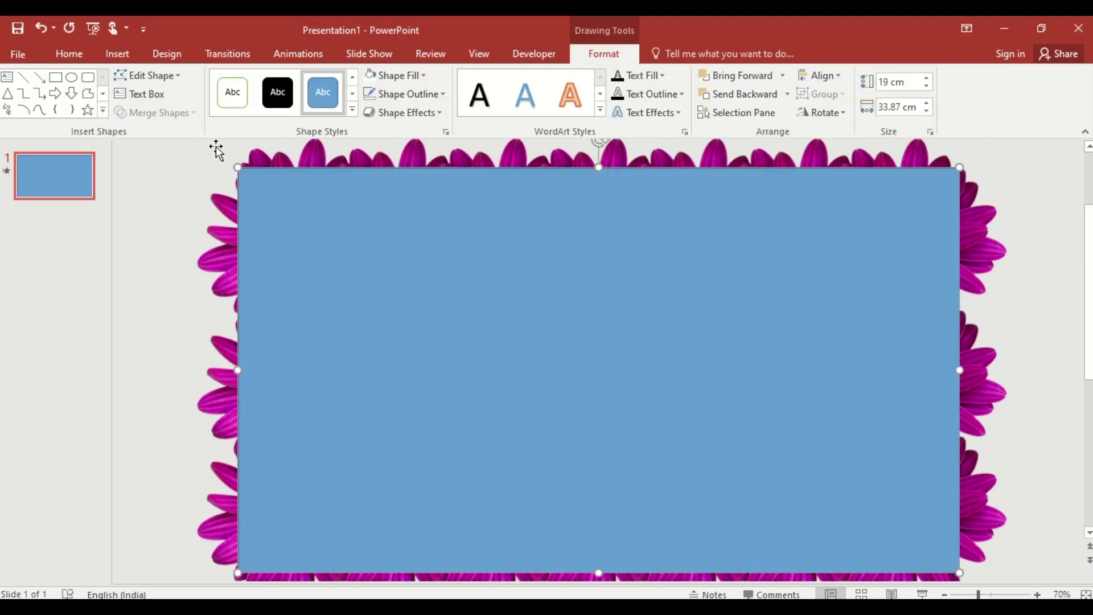
# - Add a text box across the slide containing WELCOME
pyautogui.click(149, 94)
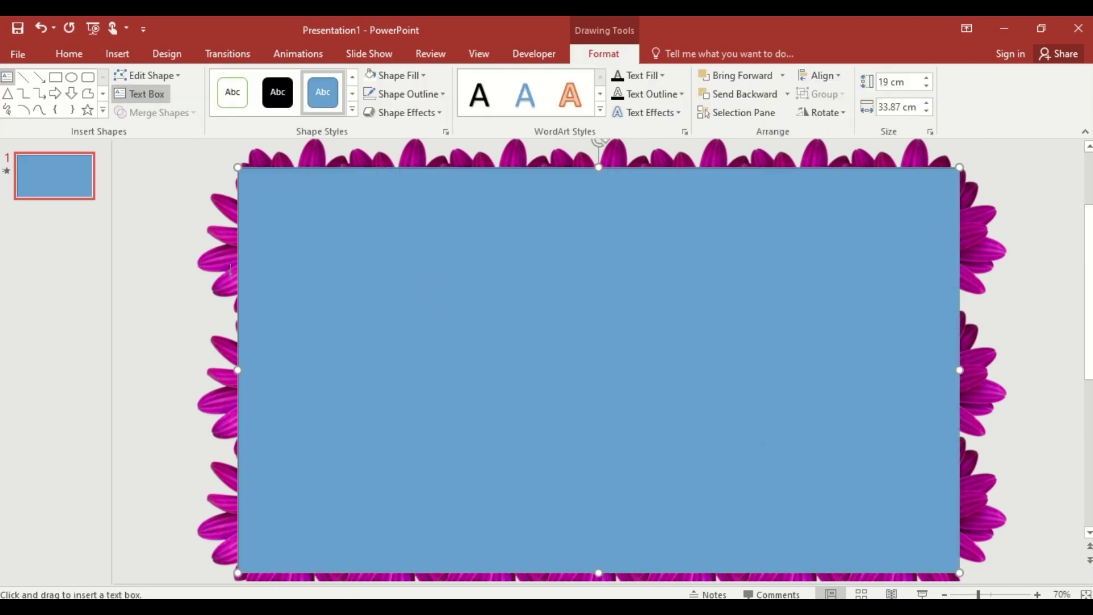
pyautogui.moveTo(562, 379); pyautogui.dragTo(942, 446)
pyautogui.write('WELCOME')
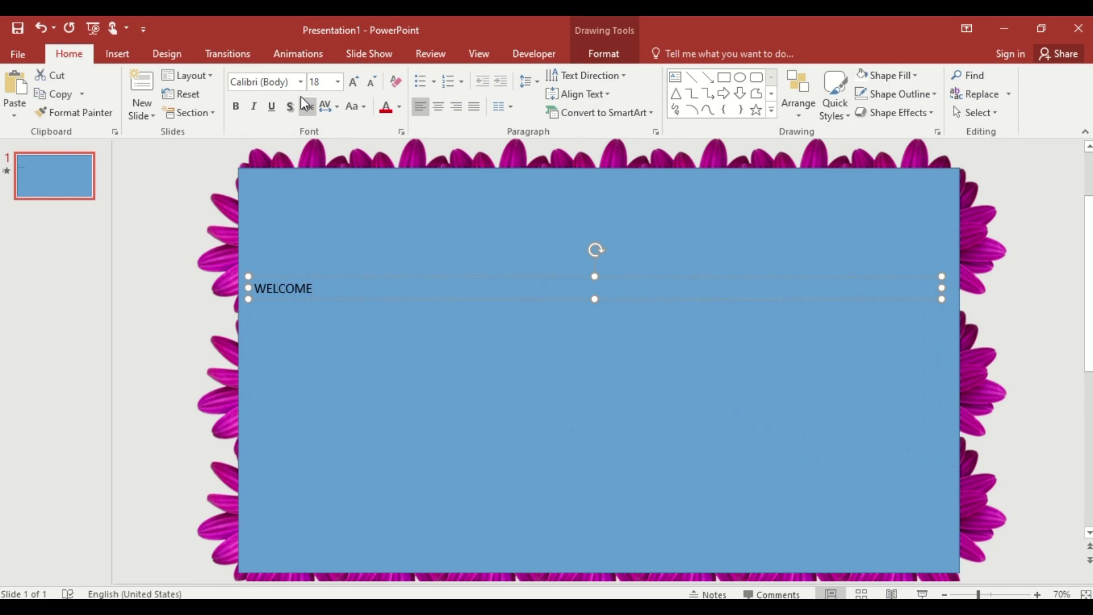
# - Format WELCOME as centred Showcard Gothic size 166, then select it with the rectangle
pyautogui.click(300, 82)
pyautogui.click(310, 178)
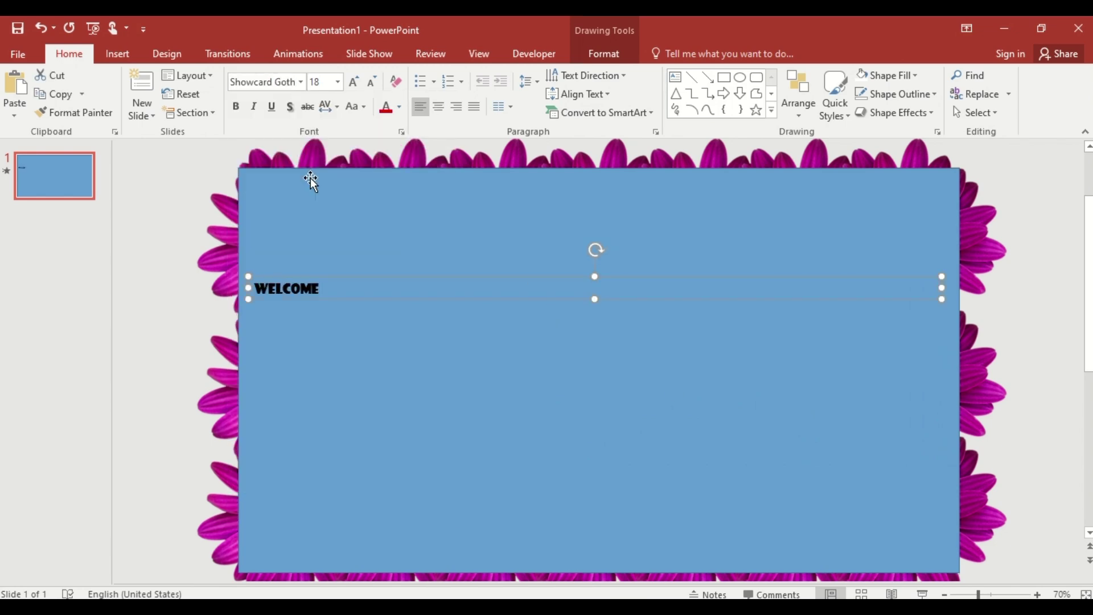
pyautogui.click(356, 83)
pyautogui.click(360, 83)
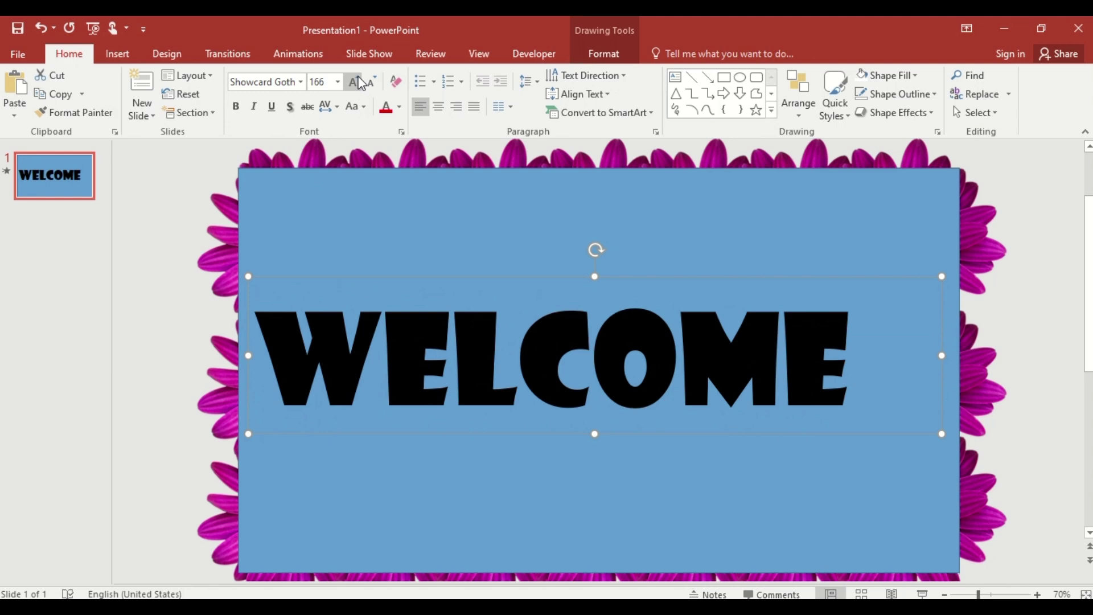
pyautogui.click(439, 108)
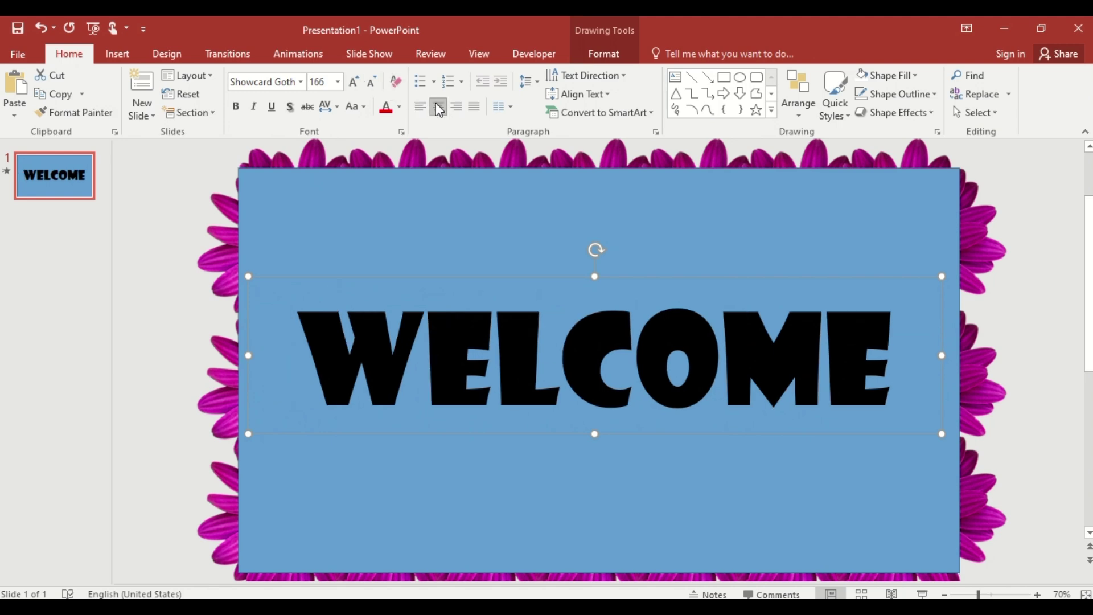
pyautogui.click(446, 211)
pyautogui.keyDown('shift'); pyautogui.click(460, 343); pyautogui.keyUp('shift')
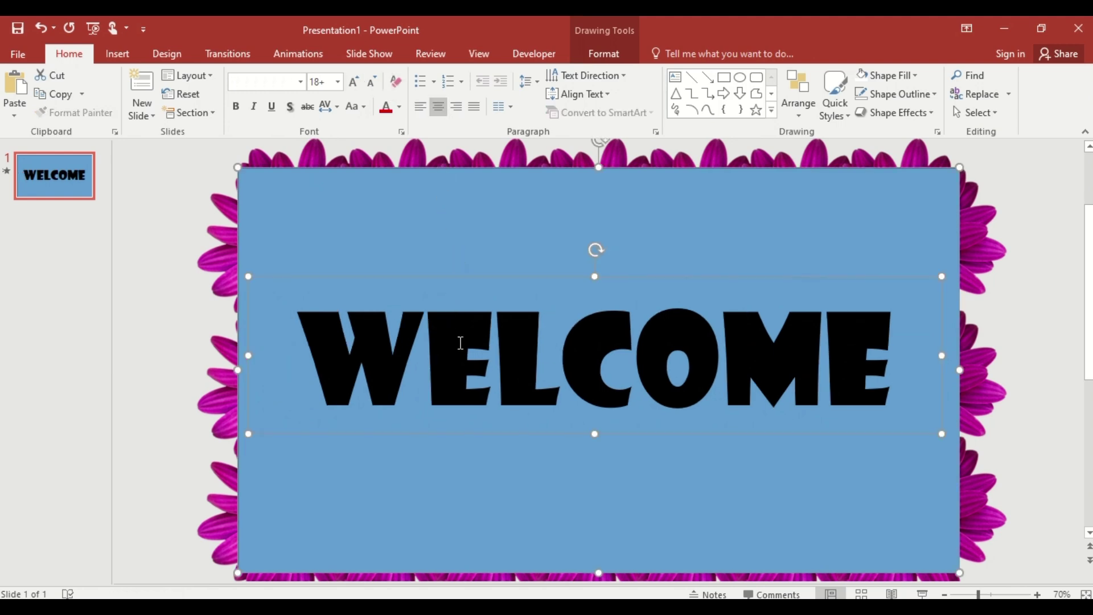
# - Centre WELCOME horizontally and vertically on the rectangle
pyautogui.click(612, 57)
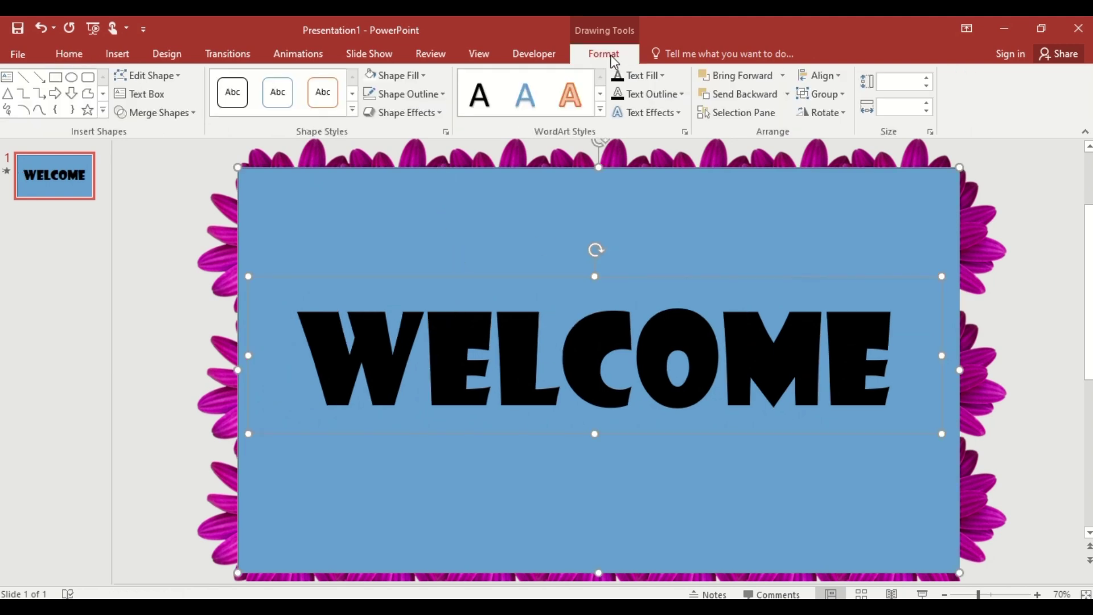
pyautogui.click(833, 77)
pyautogui.click(847, 115)
pyautogui.click(826, 76)
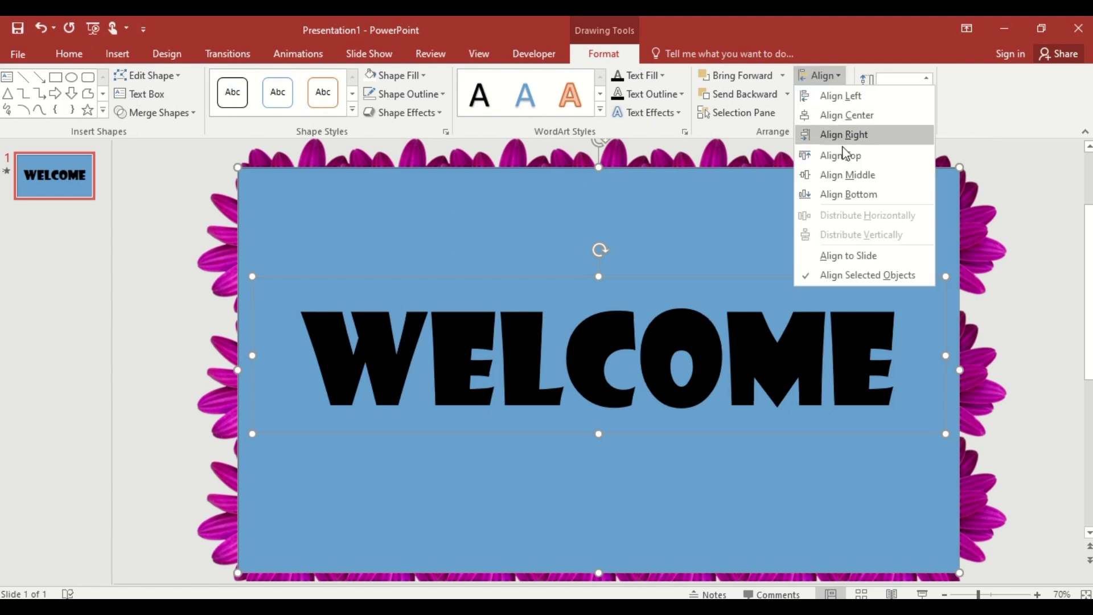
pyautogui.click(844, 171)
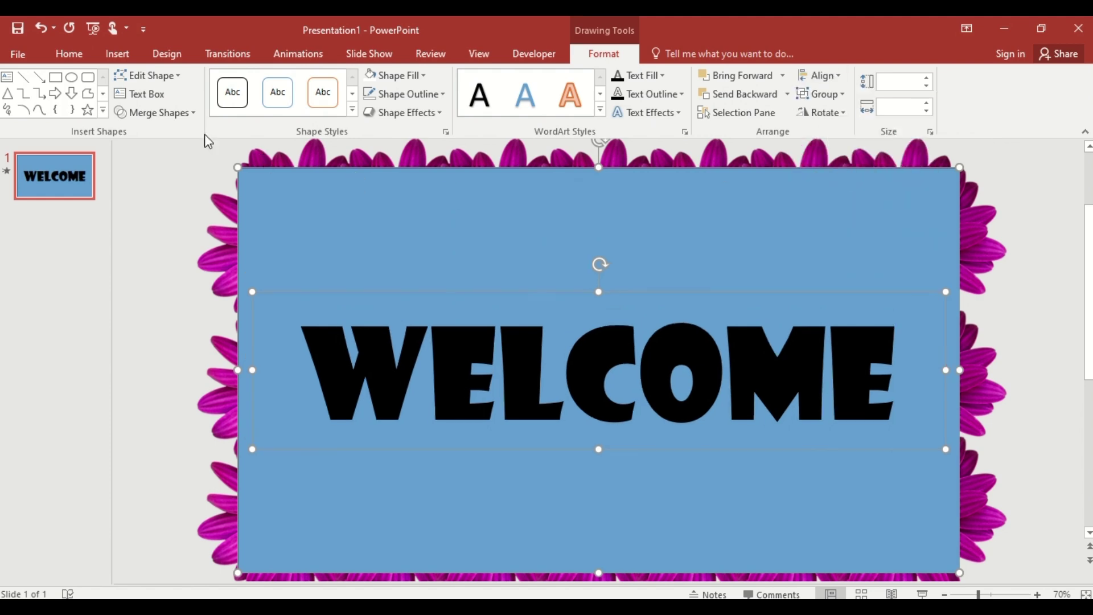
# - Subtract the WELCOME letters from the rectangle, fill it white, and remove its outline
pyautogui.click(165, 113)
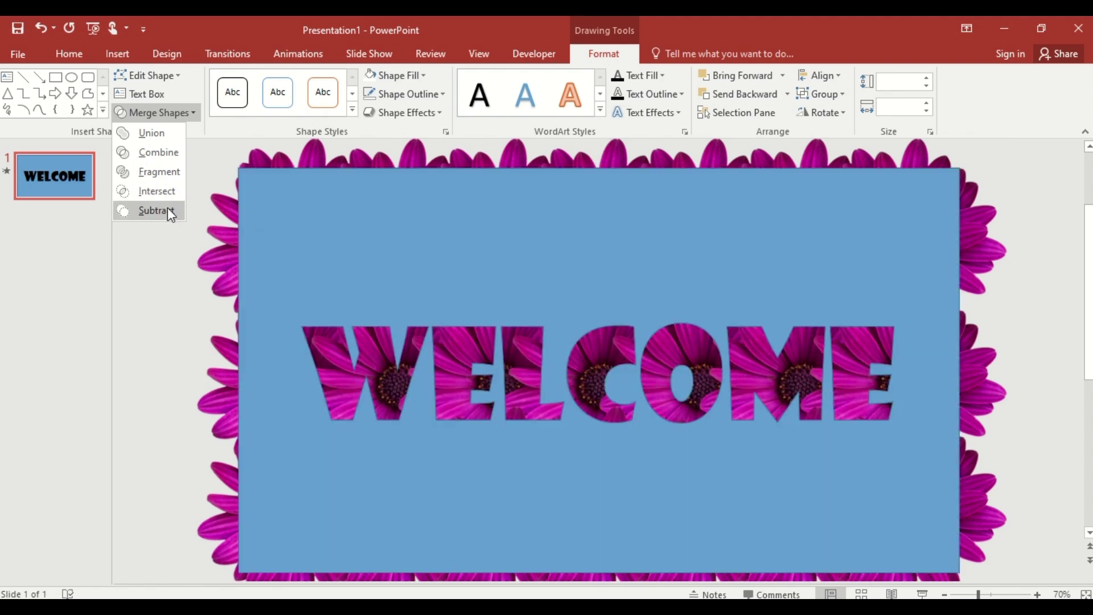
pyautogui.click(167, 207)
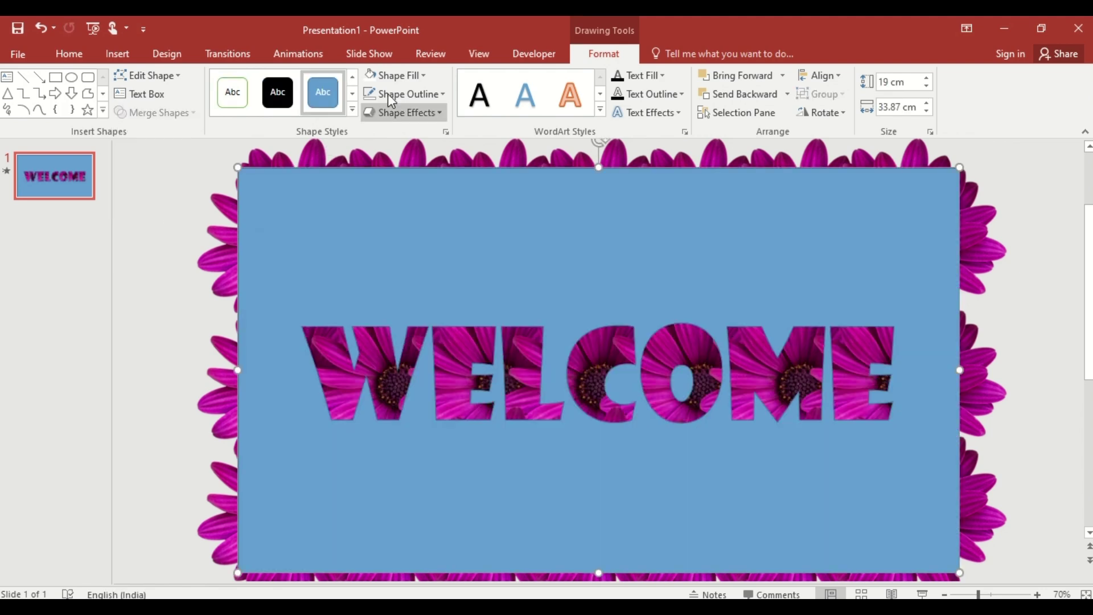
pyautogui.click(396, 77)
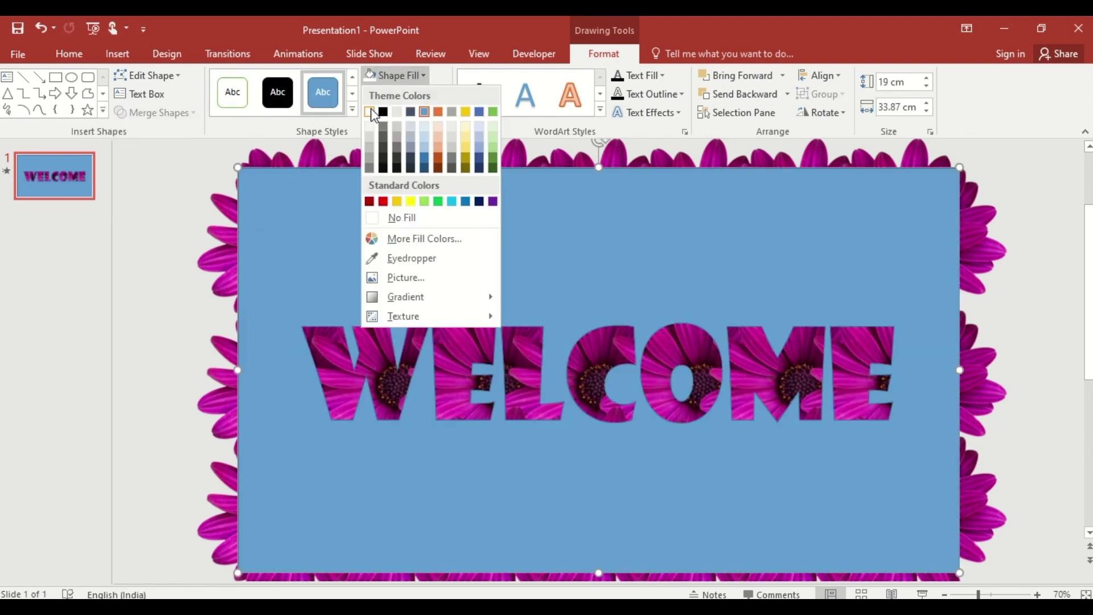
pyautogui.click(369, 112)
pyautogui.click(408, 95)
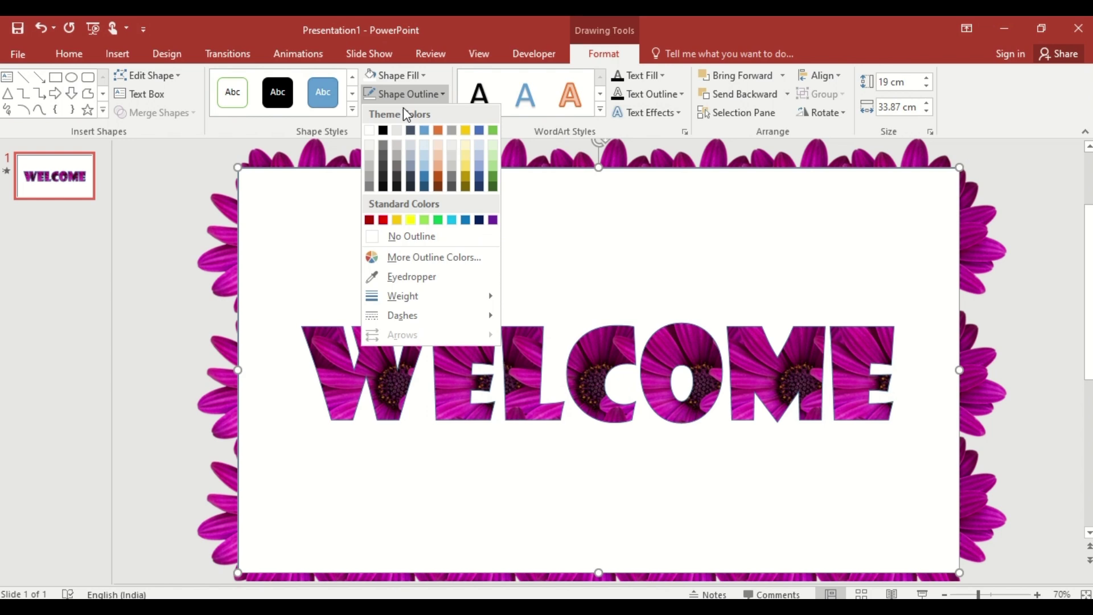
pyautogui.click(412, 236)
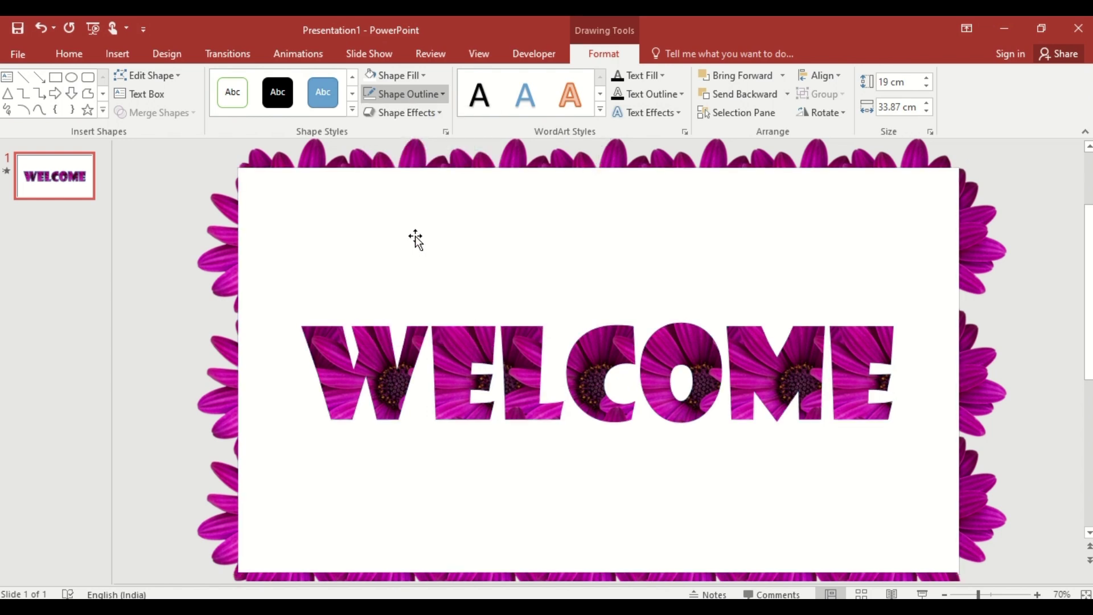
# - Raise the white rectangle's fill transparency in the Format Shape pane
pyautogui.rightClick(541, 260)
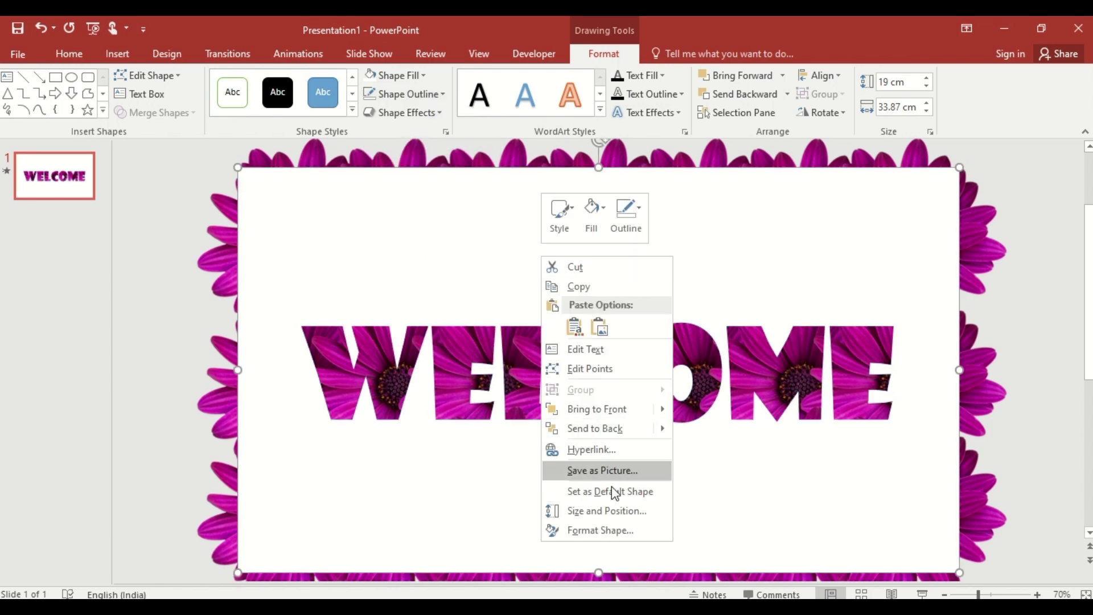
pyautogui.click(612, 530)
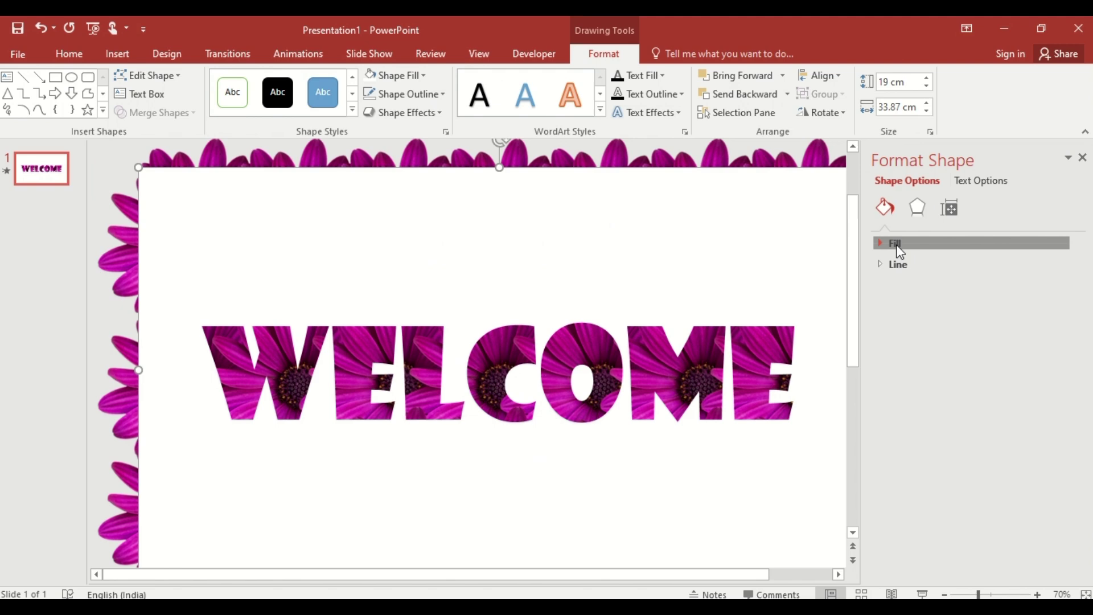
pyautogui.click(896, 245)
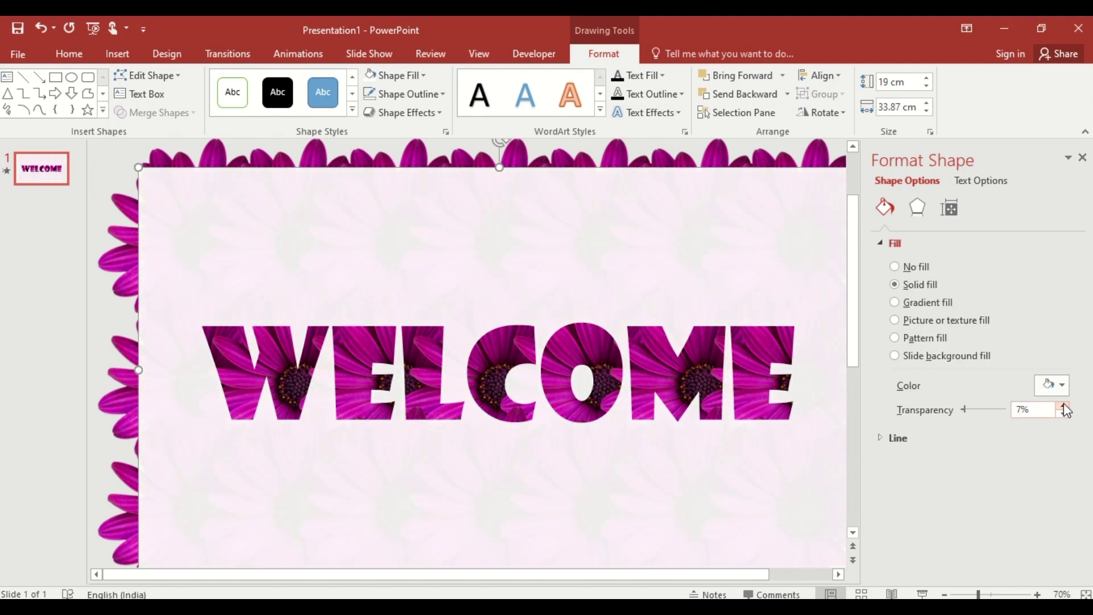
pyautogui.click(1082, 159)
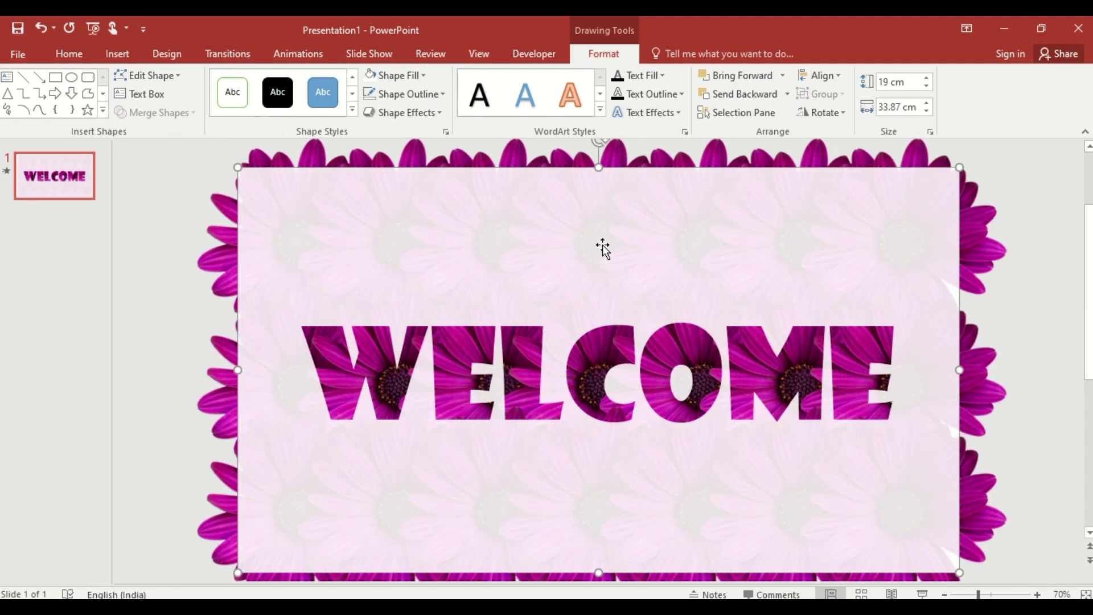
# - Paste a daisy, shrink it, and copy it rightward across the WELCOME letters
pyautogui.hotkey('ctrl', 'v')
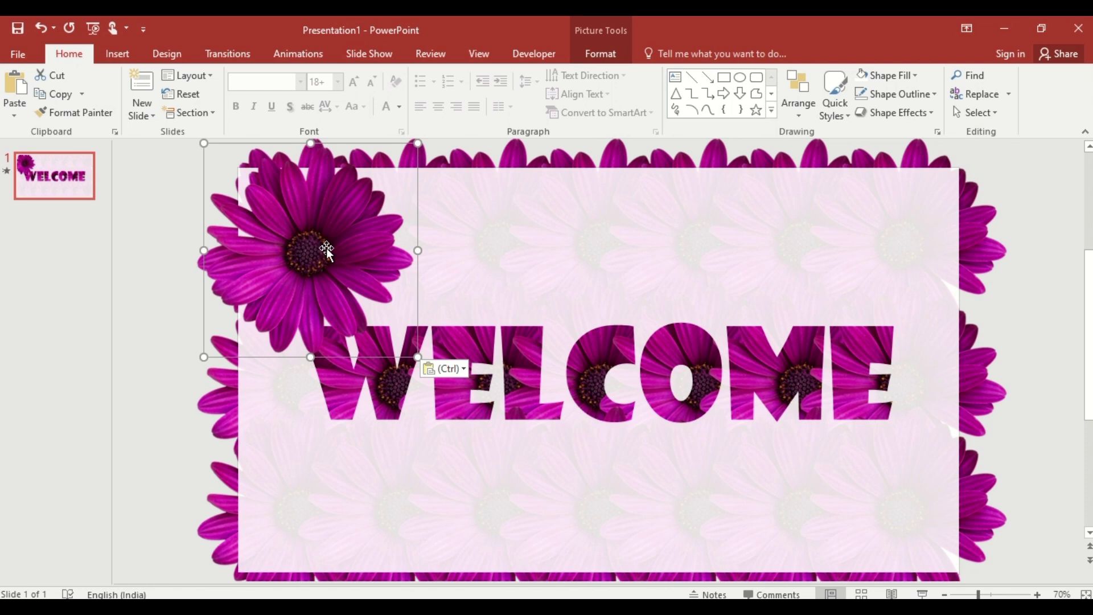
pyautogui.moveTo(203, 144); pyautogui.dragTo(243, 183)
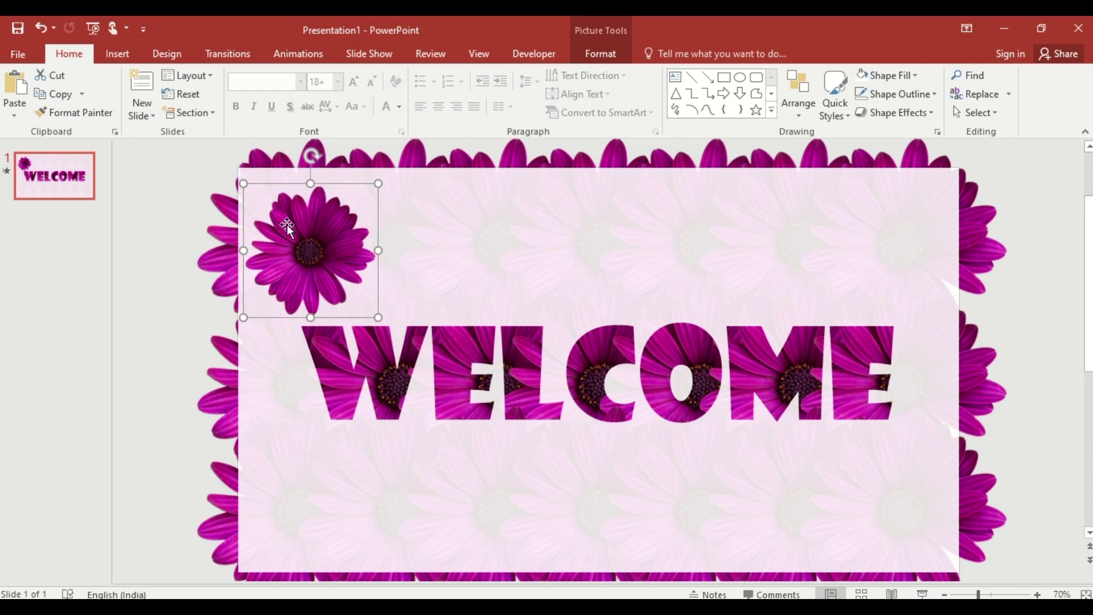
pyautogui.moveTo(298, 241)
pyautogui.mouseDown()
pyautogui.moveTo(327, 362)
pyautogui.moveTo(764, 394)
pyautogui.moveTo(757, 373)
pyautogui.moveTo(832, 376)
pyautogui.mouseUp()
# - Select all eight small daisies and distribute them horizontally
pyautogui.keyDown('shift'); pyautogui.click(754, 388); pyautogui.keyUp('shift')
pyautogui.keyDown('shift'); pyautogui.click(661, 394); pyautogui.keyUp('shift')
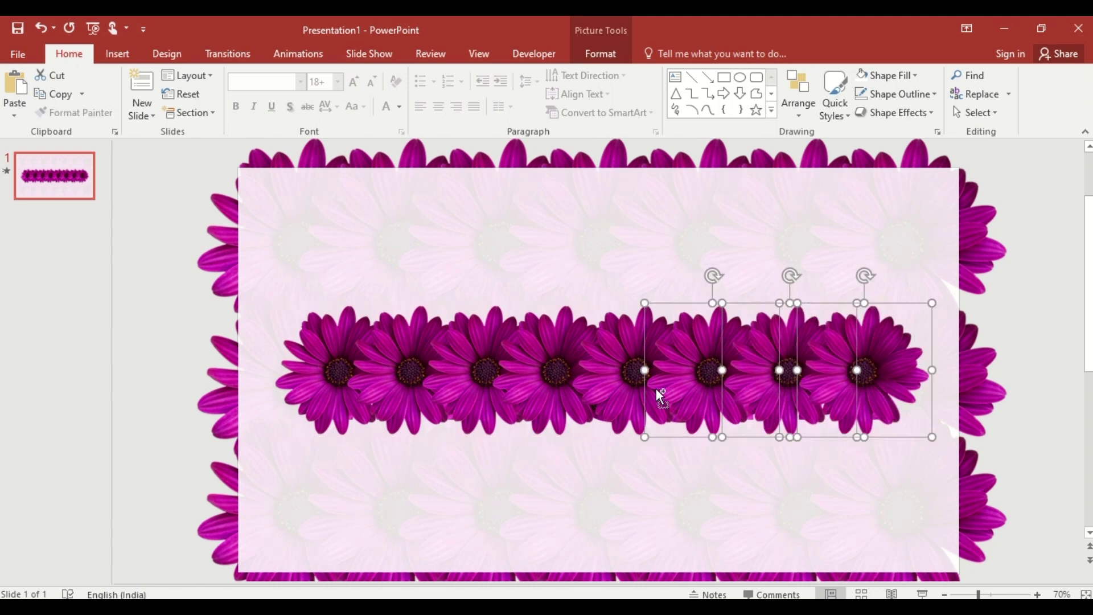
pyautogui.keyDown('shift'); pyautogui.click(598, 391); pyautogui.keyUp('shift')
pyautogui.keyDown('shift'); pyautogui.click(558, 389); pyautogui.keyUp('shift')
pyautogui.keyDown('shift'); pyautogui.click(447, 374); pyautogui.keyUp('shift')
pyautogui.keyDown('shift'); pyautogui.click(381, 377); pyautogui.keyUp('shift')
pyautogui.keyDown('shift'); pyautogui.click(324, 379); pyautogui.keyUp('shift')
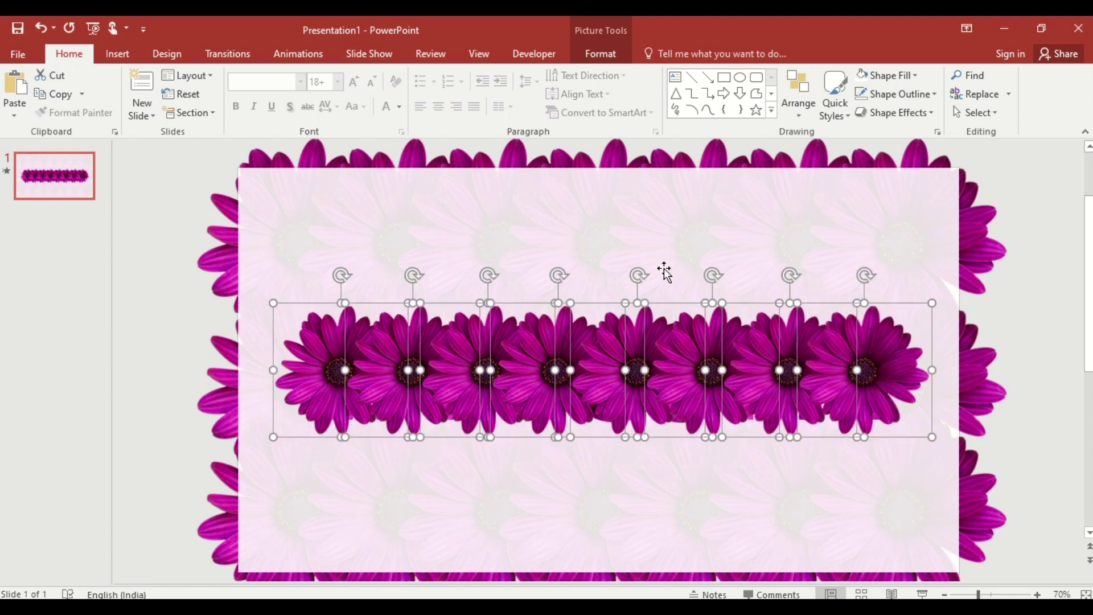
pyautogui.click(799, 106)
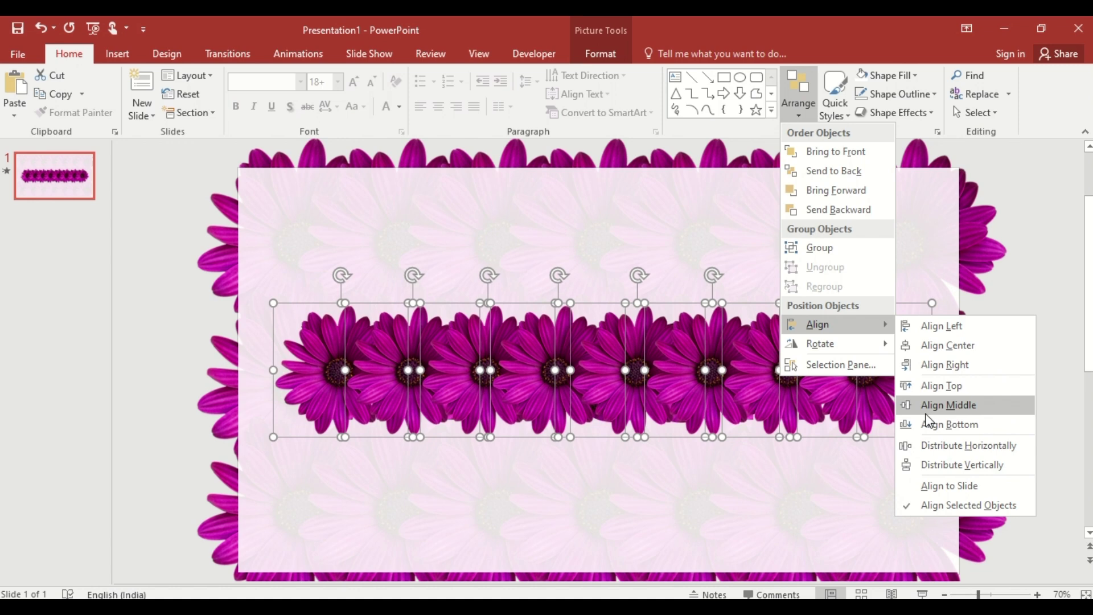
pyautogui.click(952, 445)
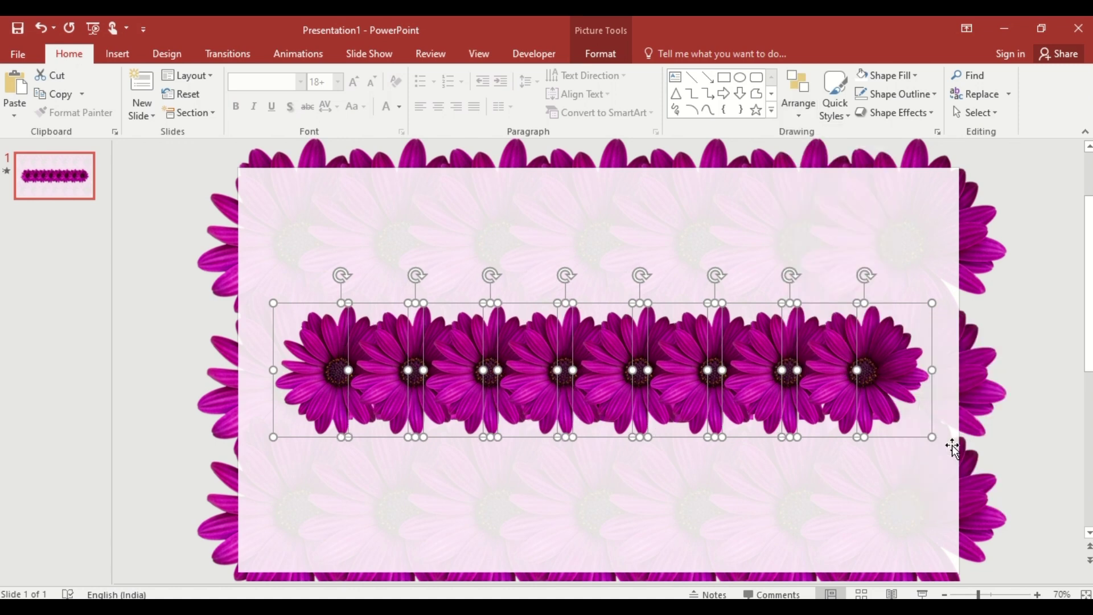
pyautogui.rightClick(69, 193)
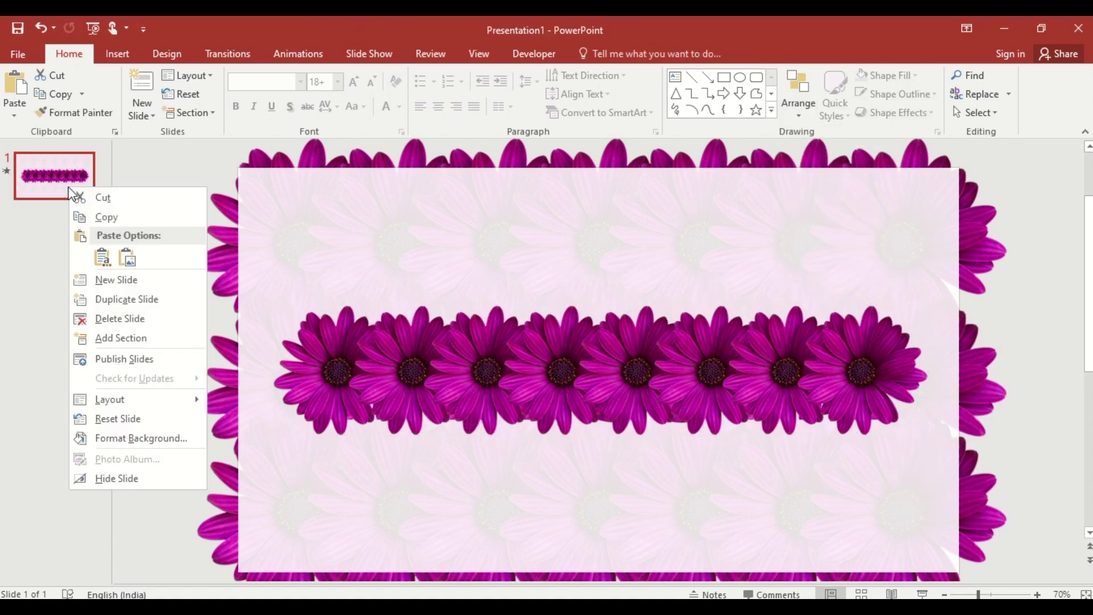
# - Duplicate slide 1 and shrink all eight daisies on the copy to fit inside the letters
pyautogui.click(126, 299)
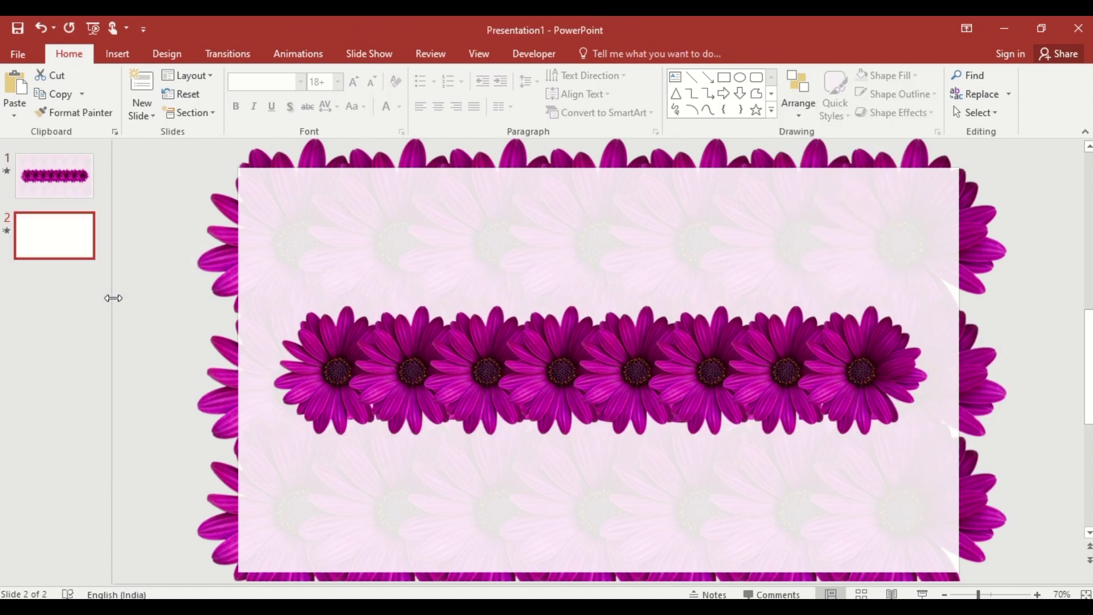
pyautogui.click(320, 369)
pyautogui.keyDown('shift'); pyautogui.click(398, 328); pyautogui.keyUp('shift')
pyautogui.keyDown('shift'); pyautogui.click(513, 336); pyautogui.keyUp('shift')
pyautogui.keyDown('shift'); pyautogui.click(642, 336); pyautogui.keyUp('shift')
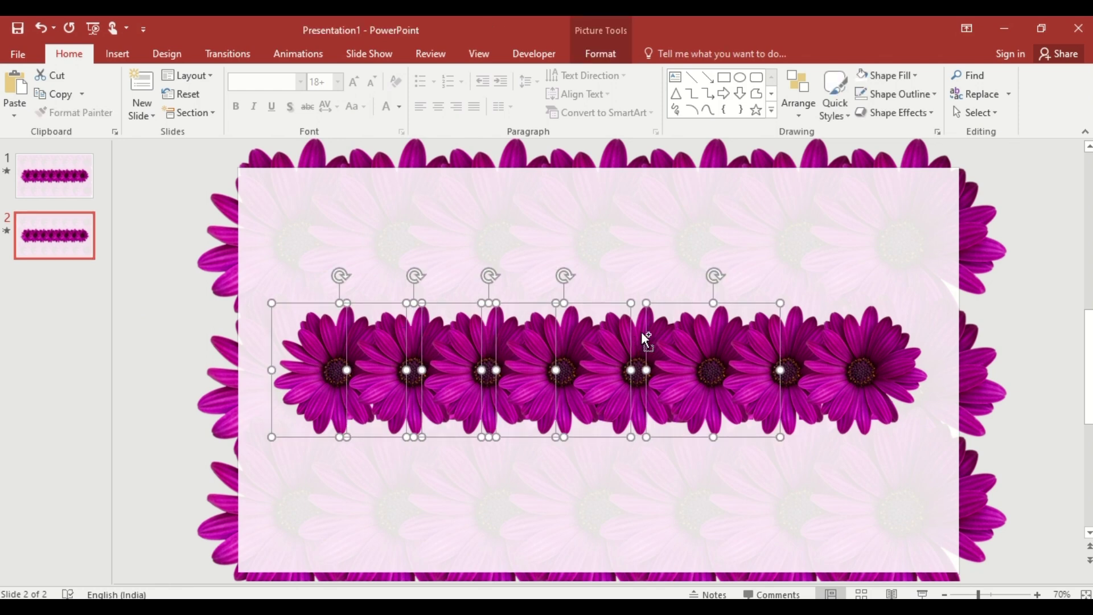
pyautogui.keyDown('shift'); pyautogui.click(873, 333); pyautogui.keyUp('shift')
pyautogui.moveTo(930, 303); pyautogui.dragTo(917, 316)
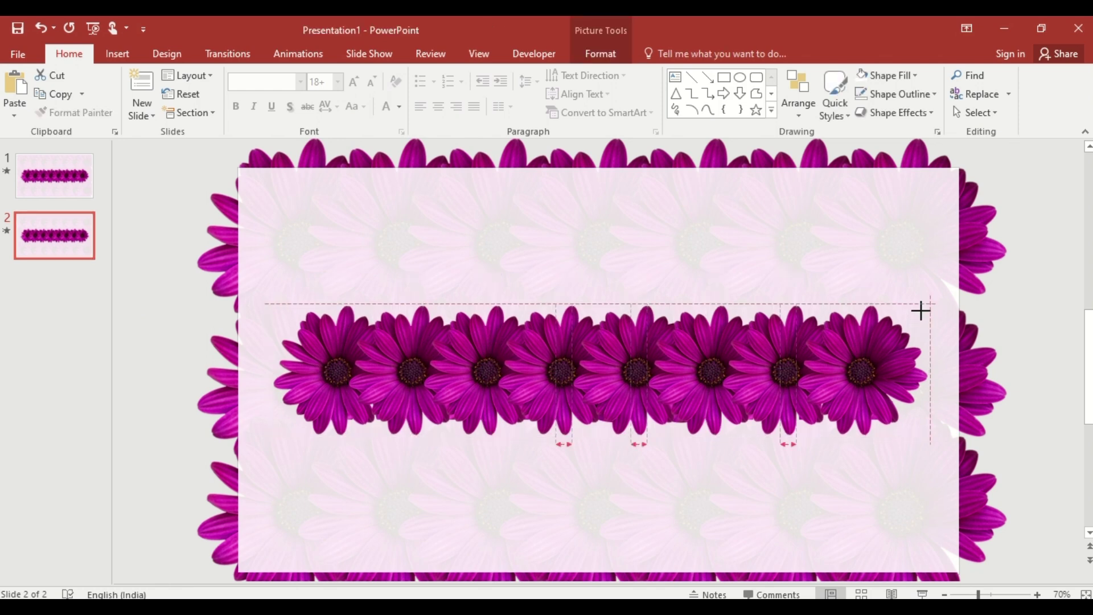
pyautogui.click(362, 251)
# - Tilt the first four daisies and move them alternately to the top-left and bottom-left rows
pyautogui.click(344, 350)
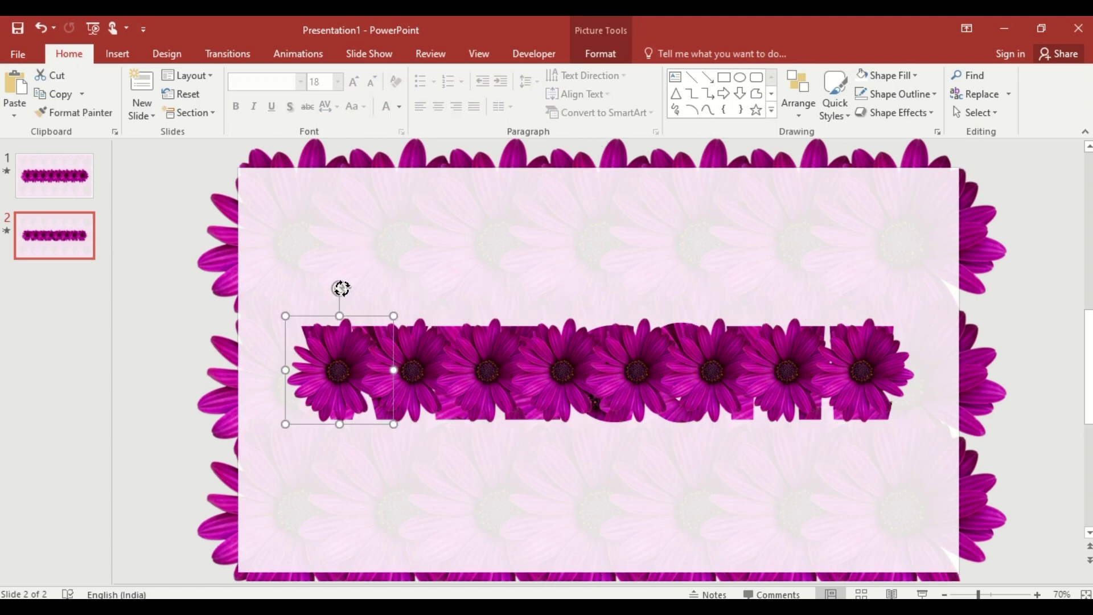
pyautogui.moveTo(341, 289); pyautogui.dragTo(277, 420)
pyautogui.moveTo(335, 366); pyautogui.dragTo(312, 242)
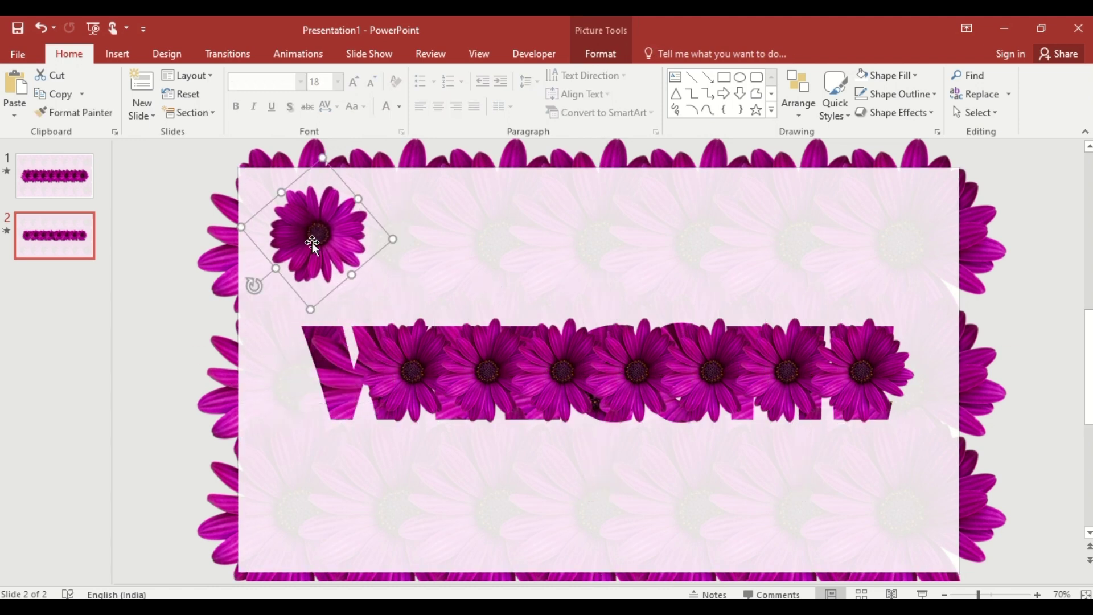
pyautogui.click(406, 366)
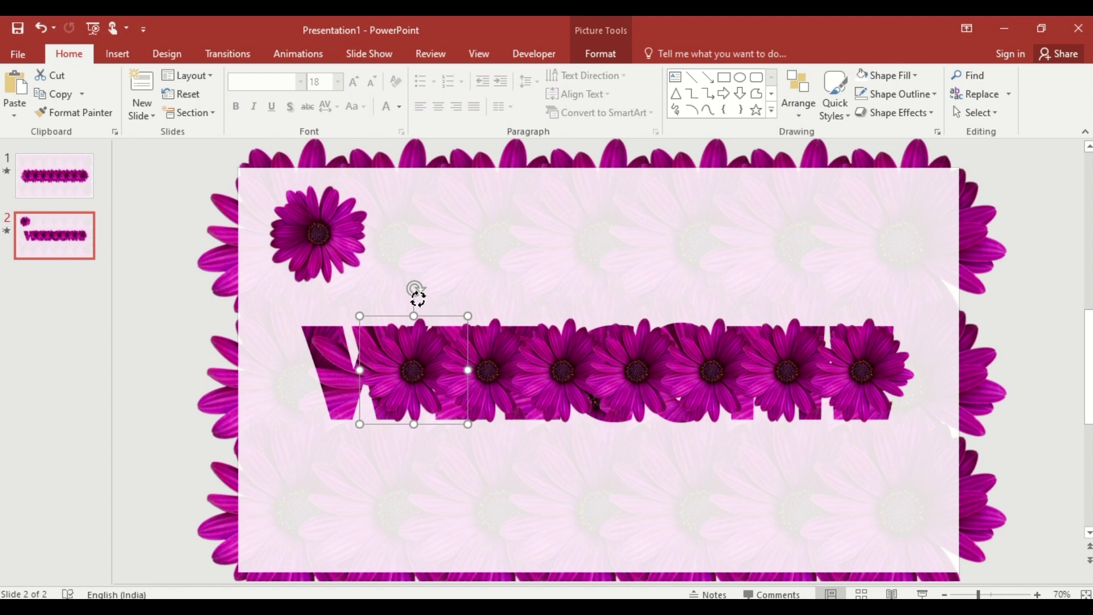
pyautogui.moveTo(417, 296); pyautogui.dragTo(354, 420)
pyautogui.moveTo(414, 370); pyautogui.dragTo(320, 502)
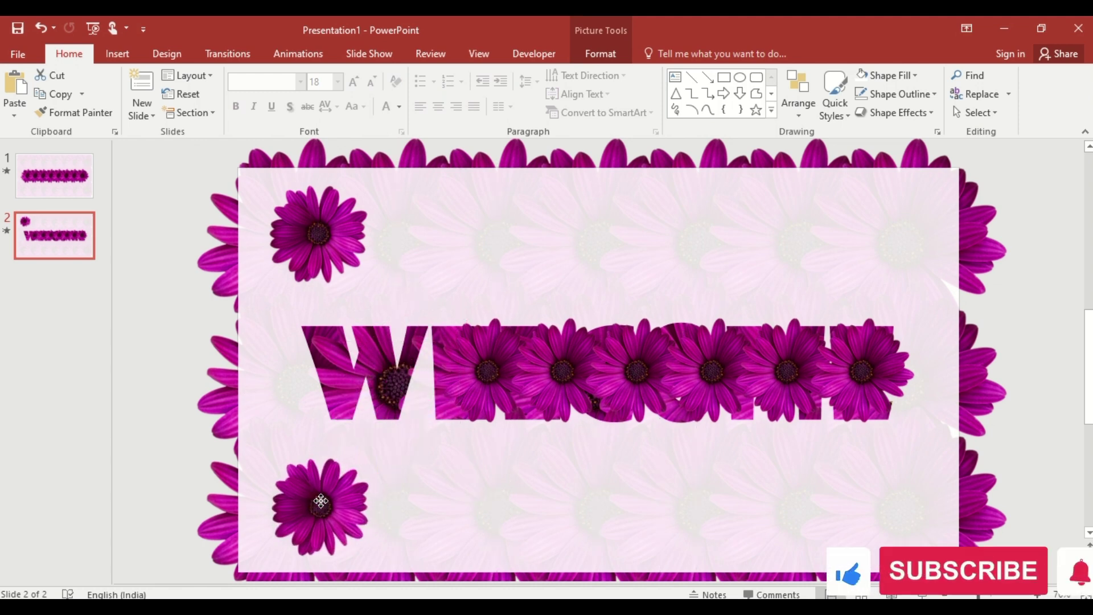
pyautogui.click(476, 371)
pyautogui.moveTo(490, 290); pyautogui.dragTo(422, 303)
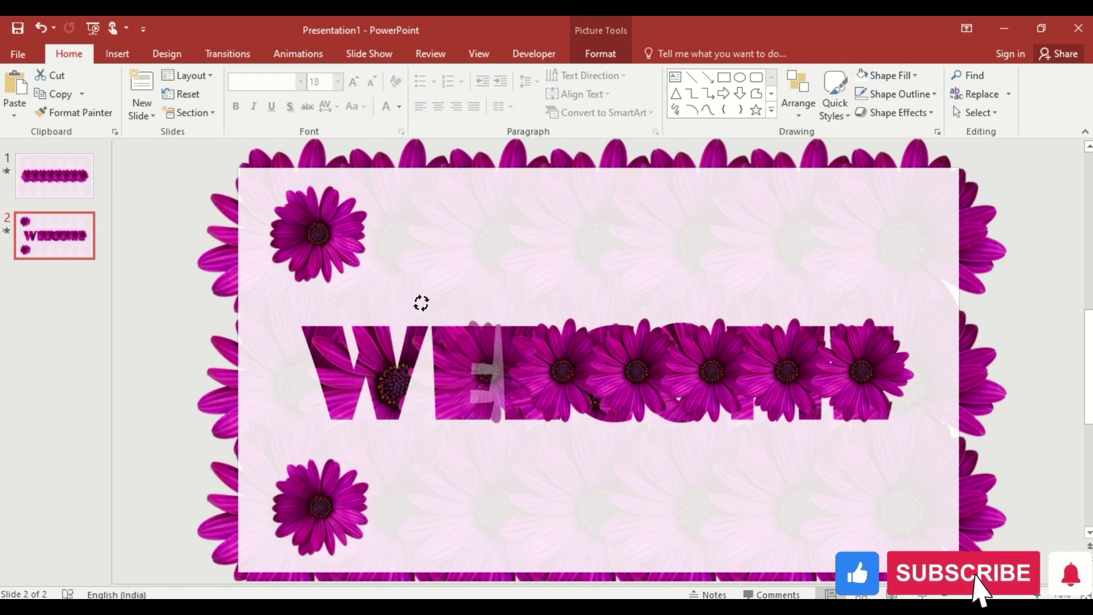
pyautogui.moveTo(439, 435); pyautogui.dragTo(501, 242)
pyautogui.click(556, 338)
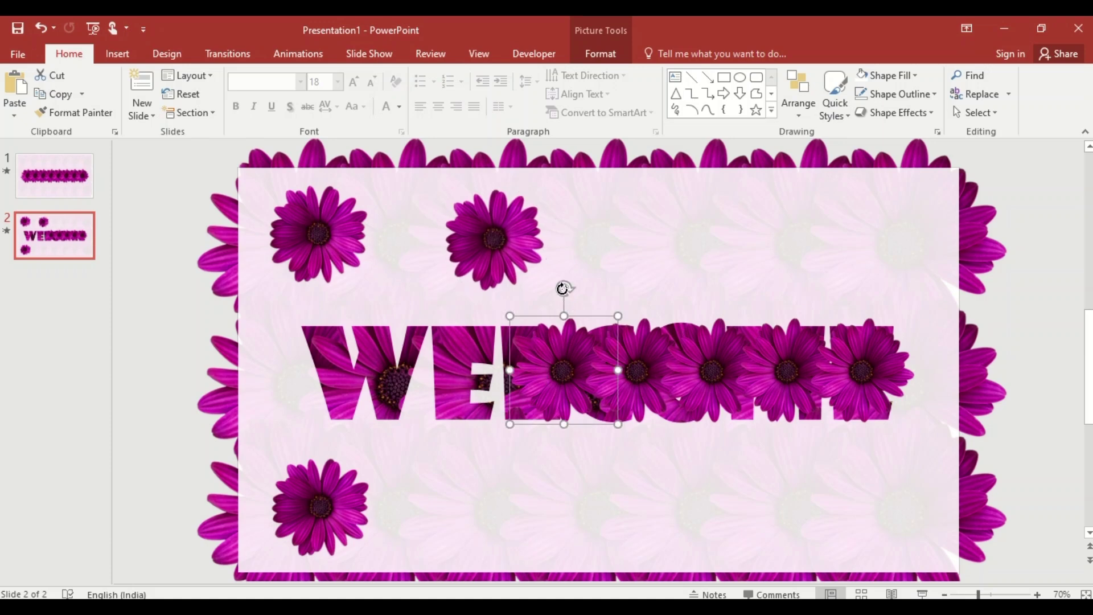
pyautogui.moveTo(562, 288); pyautogui.dragTo(508, 451)
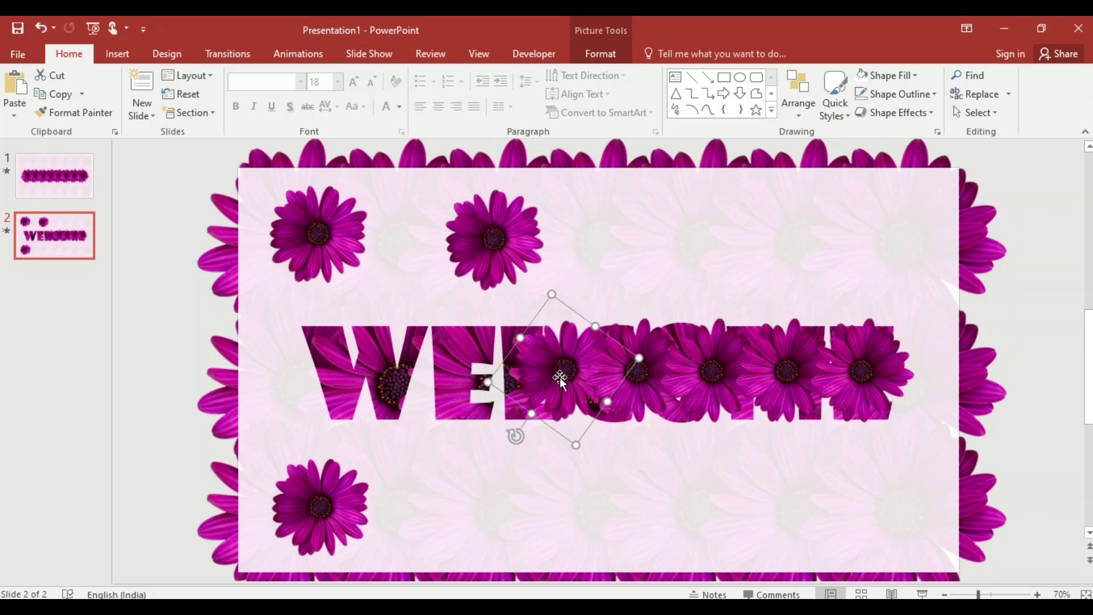
pyautogui.moveTo(560, 379); pyautogui.dragTo(504, 511)
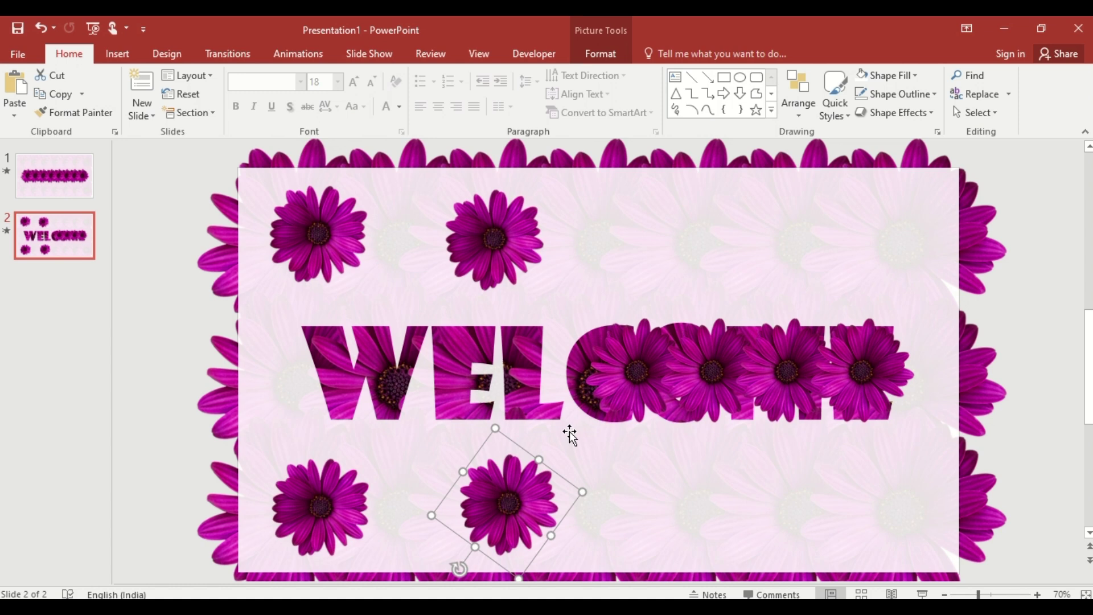
# - Tilt the remaining four daisies and place them at the right of the top and bottom rows
pyautogui.click(632, 380)
pyautogui.moveTo(640, 288); pyautogui.dragTo(678, 450)
pyautogui.moveTo(644, 367); pyautogui.dragTo(689, 242)
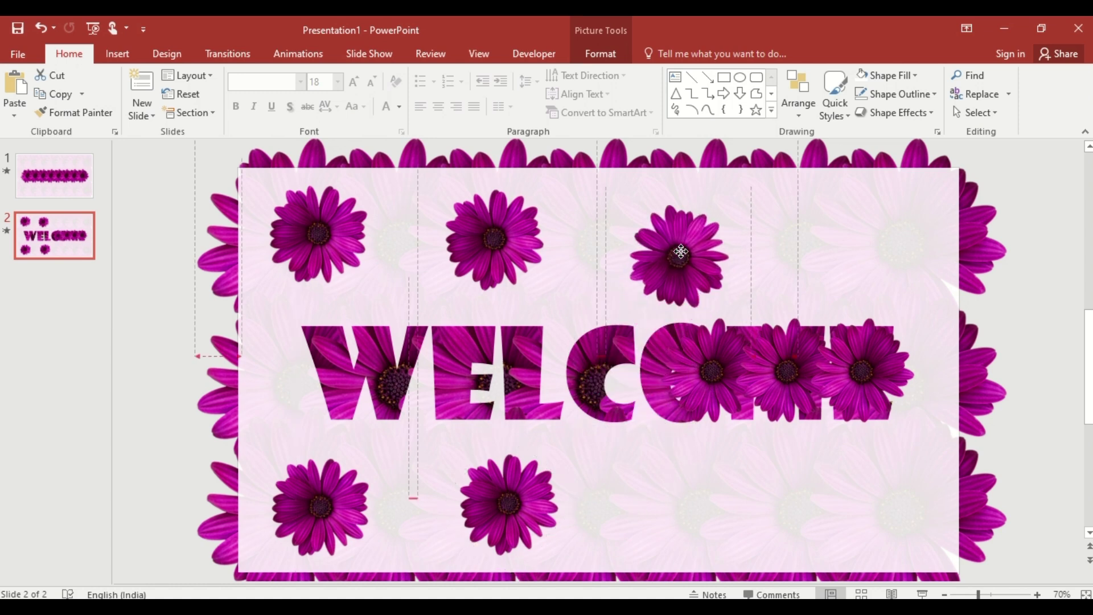
pyautogui.click(713, 364)
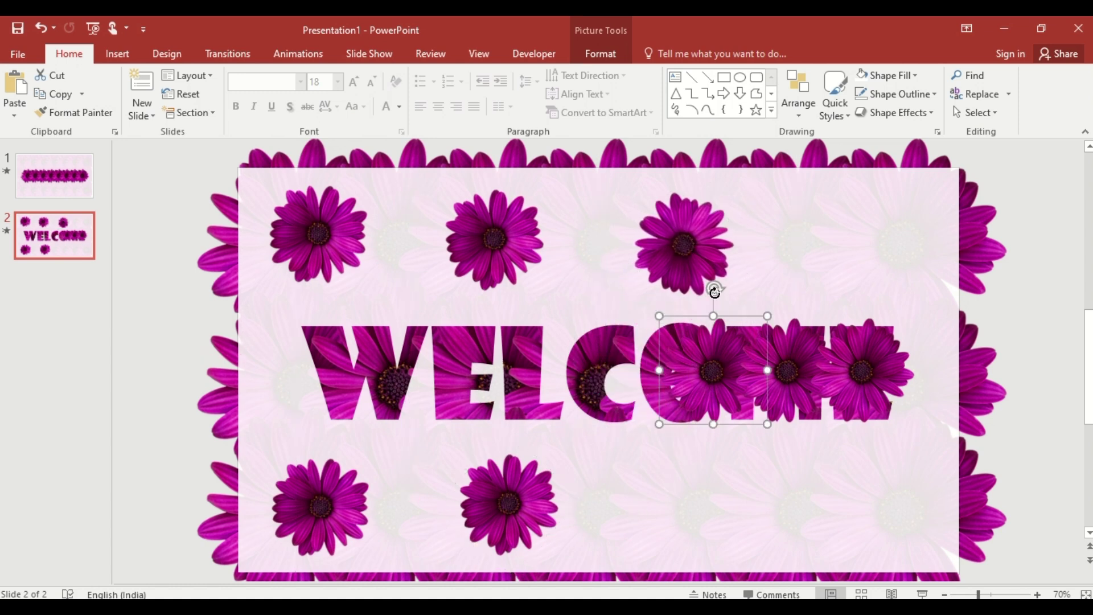
pyautogui.moveTo(715, 291)
pyautogui.mouseDown()
pyautogui.moveTo(765, 493)
pyautogui.moveTo(672, 434)
pyautogui.mouseUp()
pyautogui.moveTo(725, 367); pyautogui.dragTo(705, 489)
pyautogui.click(780, 374)
pyautogui.moveTo(788, 288); pyautogui.dragTo(785, 527)
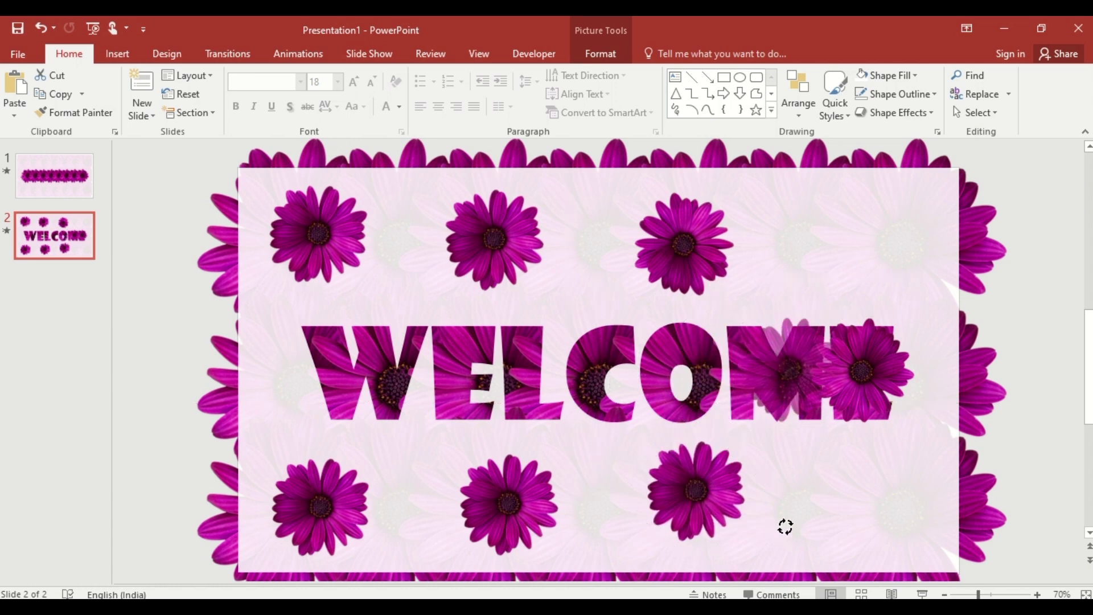
pyautogui.moveTo(783, 370); pyautogui.dragTo(846, 251)
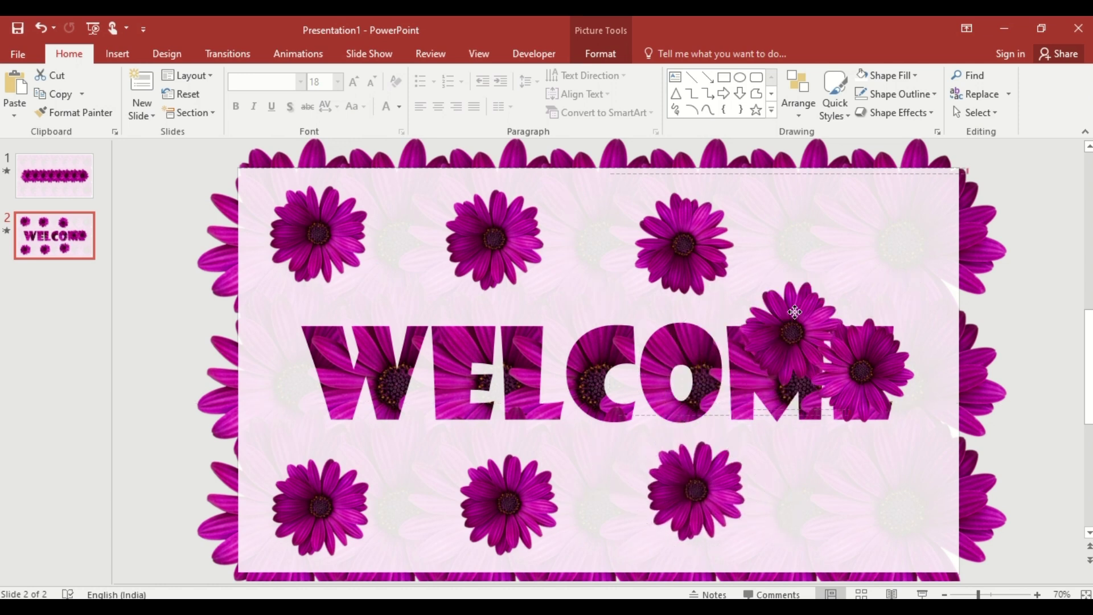
pyautogui.click(862, 374)
pyautogui.moveTo(862, 288)
pyautogui.mouseDown()
pyautogui.moveTo(908, 495)
pyautogui.moveTo(805, 361)
pyautogui.moveTo(783, 361)
pyautogui.mouseUp()
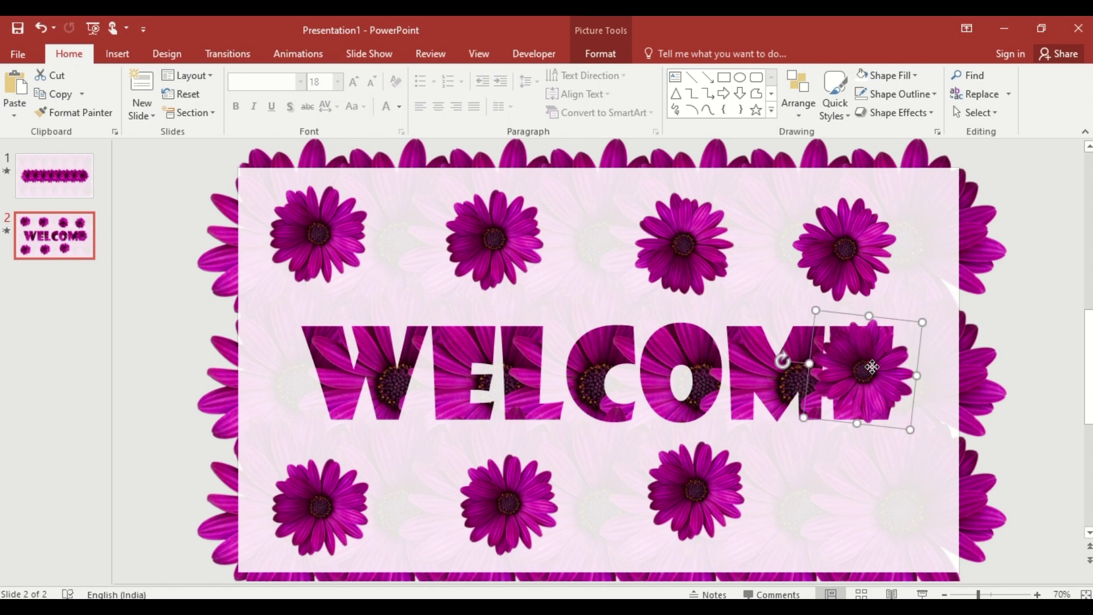
pyautogui.moveTo(872, 367); pyautogui.dragTo(888, 490)
# - Align the top-right and bottom-right daisies on their centres
pyautogui.keyDown('shift'); pyautogui.click(853, 251); pyautogui.keyUp('shift')
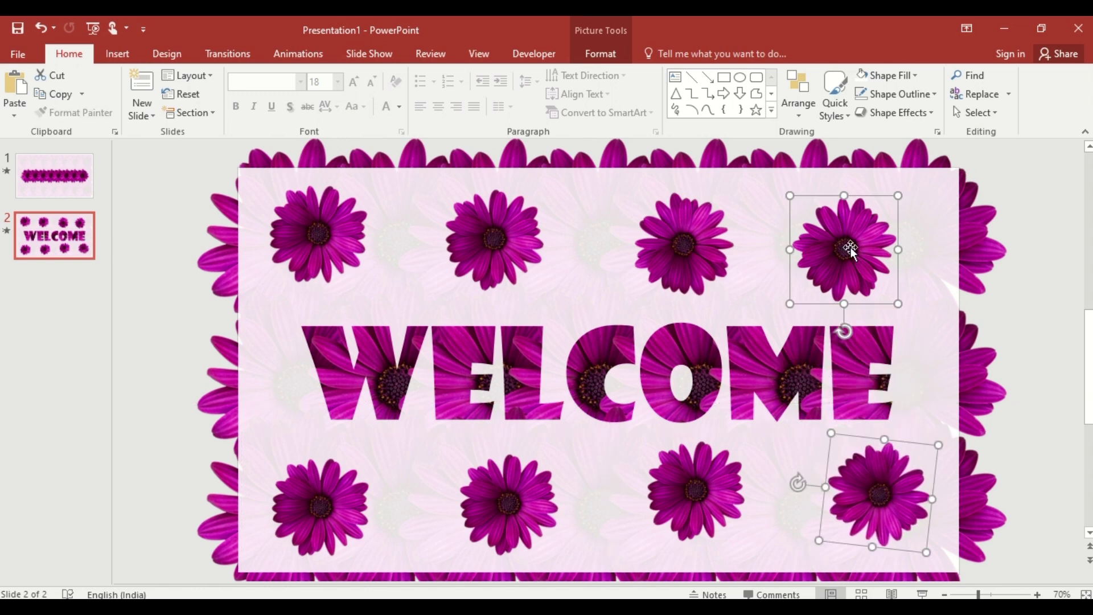
pyautogui.click(601, 54)
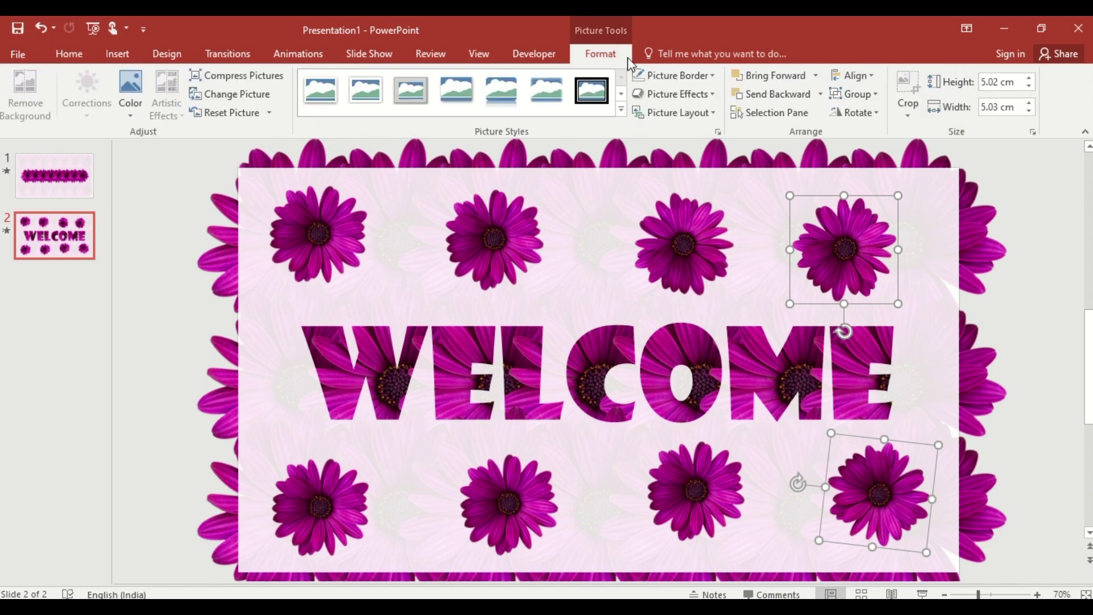
pyautogui.click(854, 76)
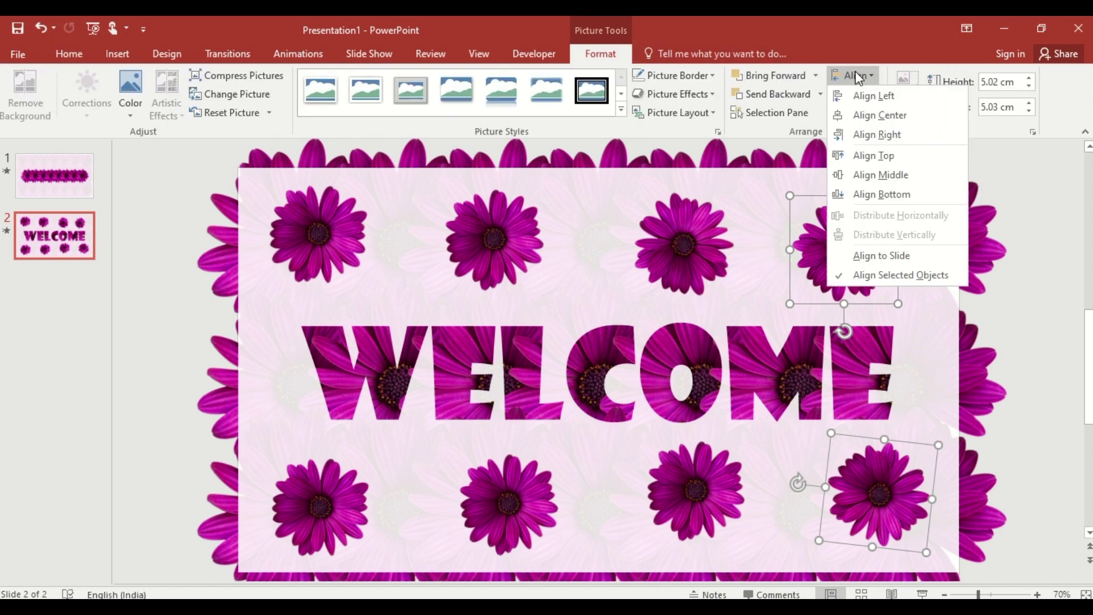
pyautogui.click(880, 115)
# - Align the four bottom-row daisies on their middles and distribute them horizontally
pyautogui.keyDown('shift'); pyautogui.click(878, 217); pyautogui.keyUp('shift')
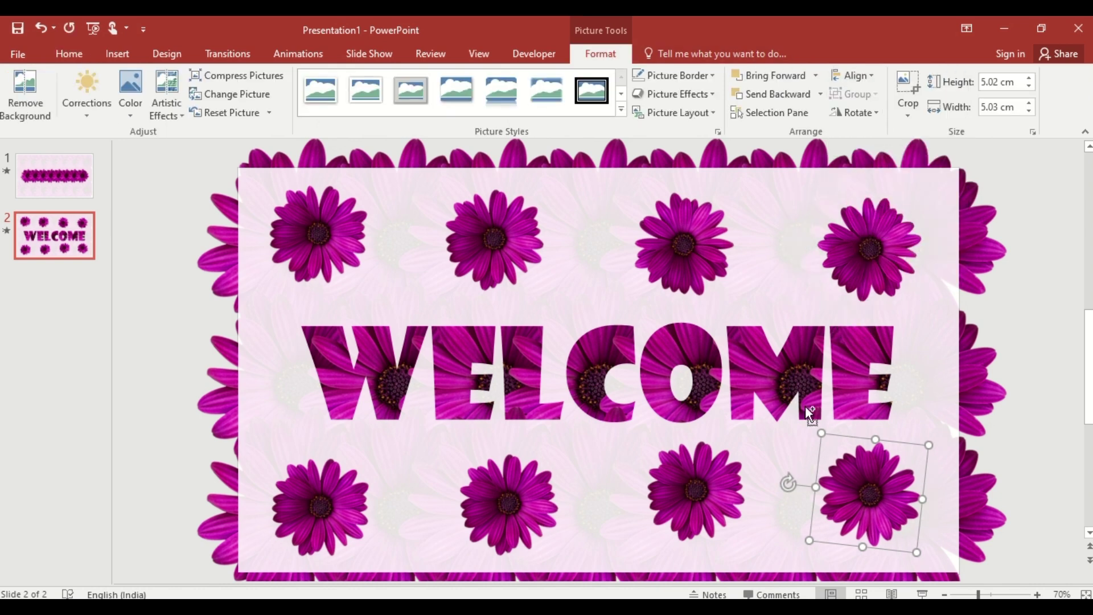
pyautogui.keyDown('shift'); pyautogui.click(689, 488); pyautogui.keyUp('shift')
pyautogui.keyDown('shift'); pyautogui.click(508, 519); pyautogui.keyUp('shift')
pyautogui.keyDown('shift'); pyautogui.click(344, 516); pyautogui.keyUp('shift')
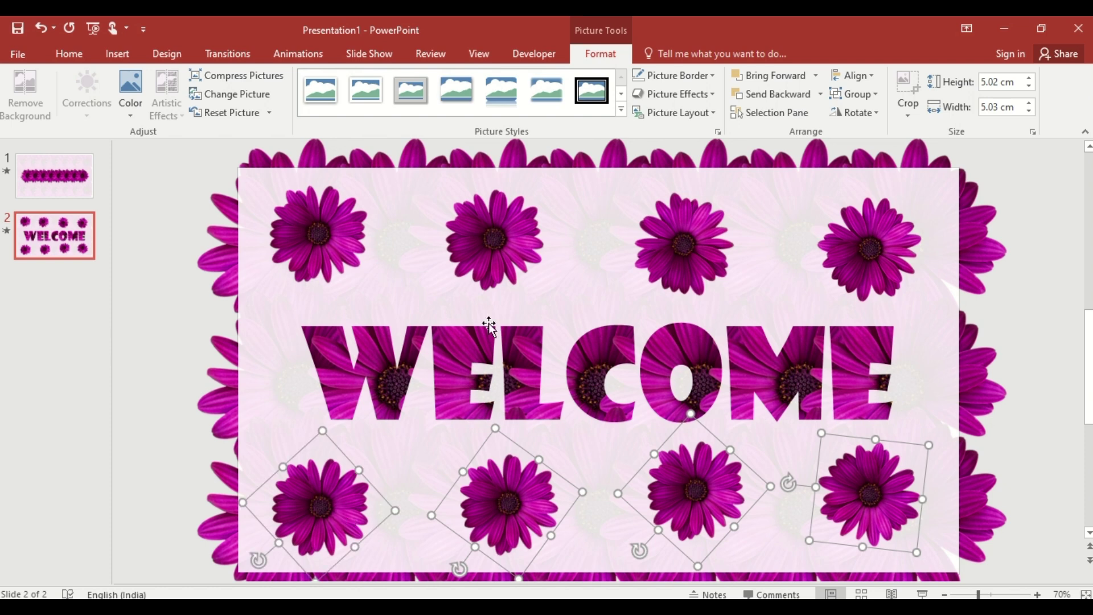
pyautogui.click(857, 76)
pyautogui.click(880, 175)
pyautogui.click(871, 73)
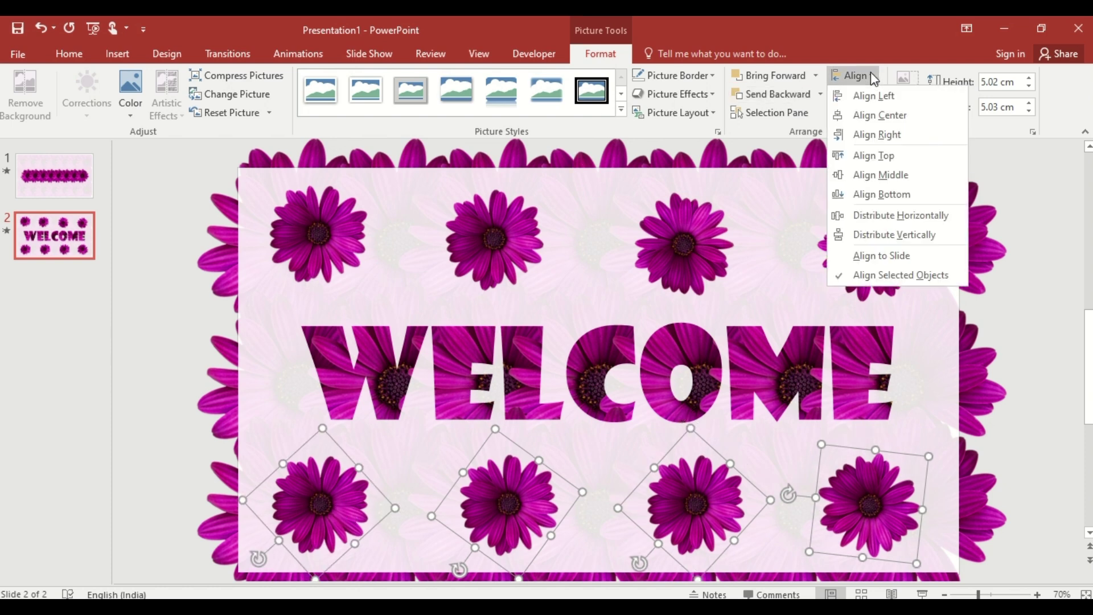
pyautogui.click(885, 216)
# - Align the four top-row daisies on their middles and distribute them horizontally
pyautogui.click(882, 218)
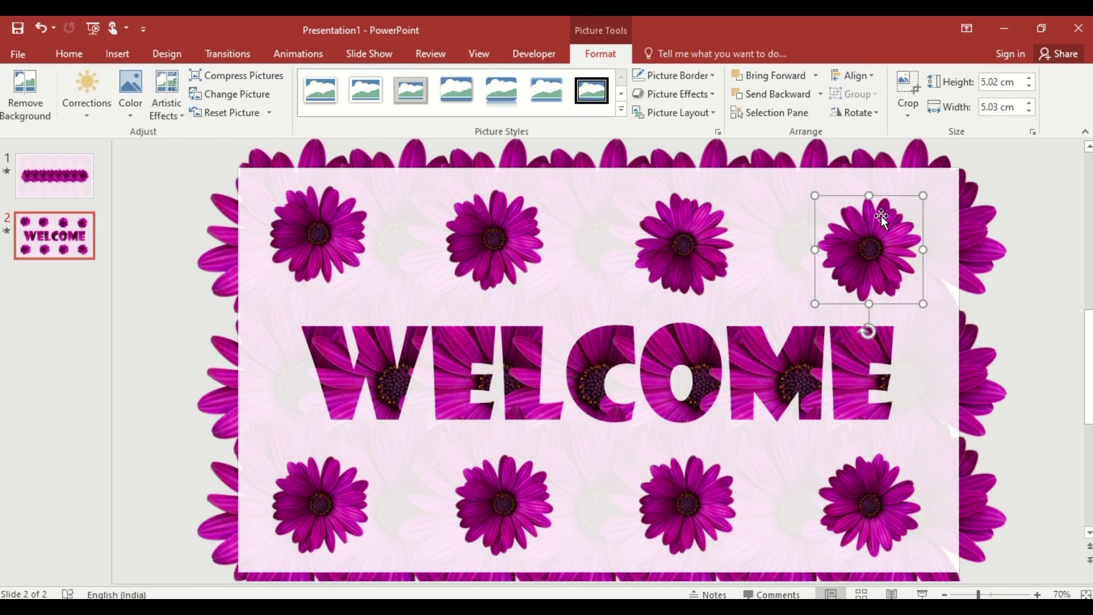
pyautogui.keyDown('shift'); pyautogui.click(737, 235); pyautogui.keyUp('shift')
pyautogui.keyDown('shift'); pyautogui.click(529, 239); pyautogui.keyUp('shift')
pyautogui.keyDown('shift'); pyautogui.click(325, 218); pyautogui.keyUp('shift')
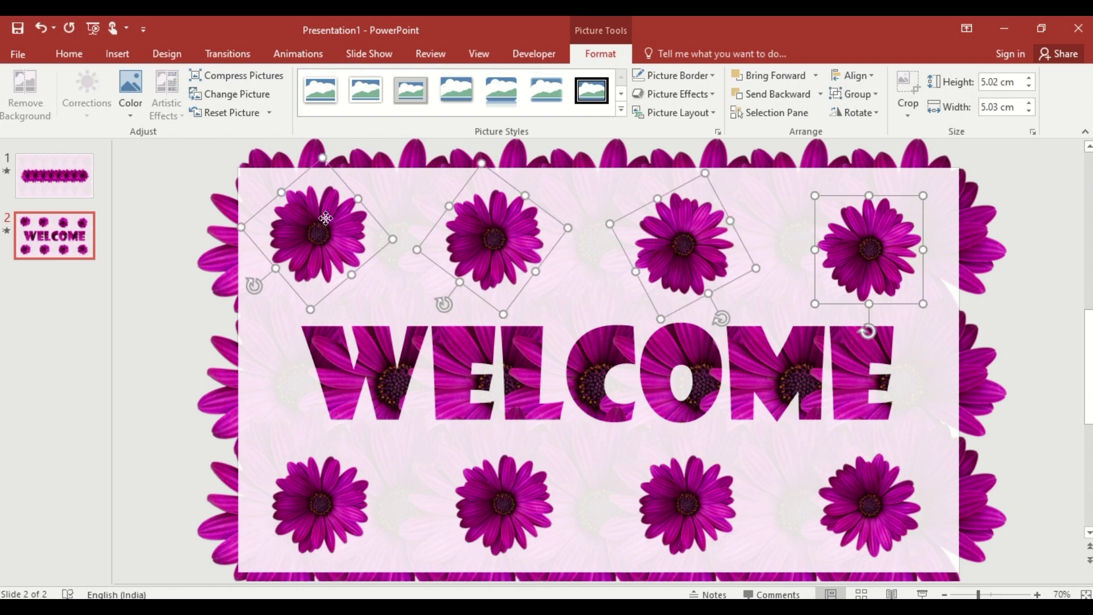
pyautogui.click(854, 75)
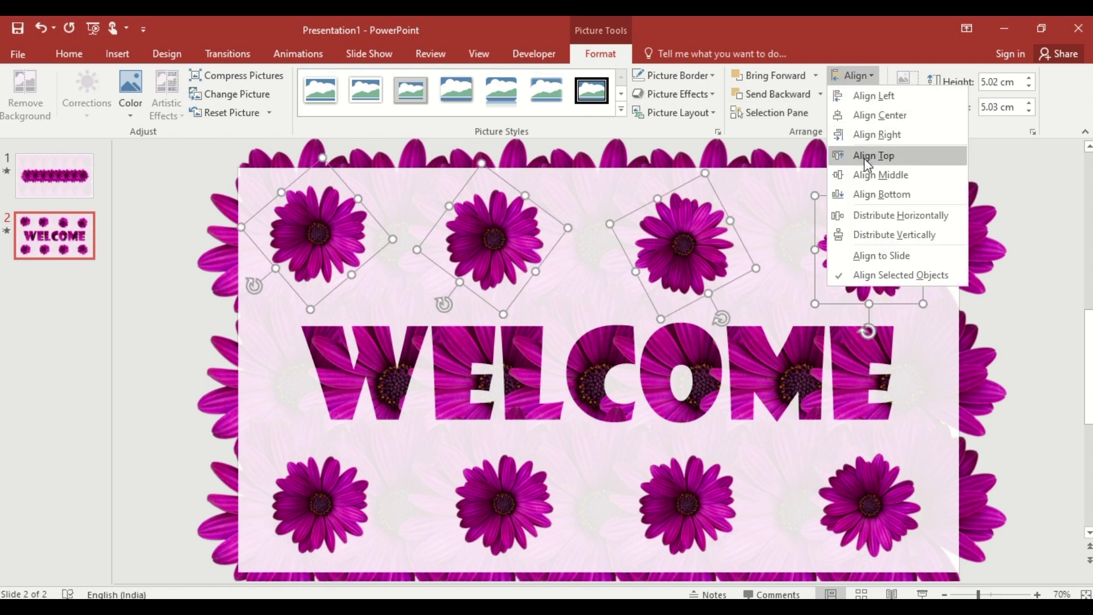
pyautogui.click(870, 176)
pyautogui.click(854, 75)
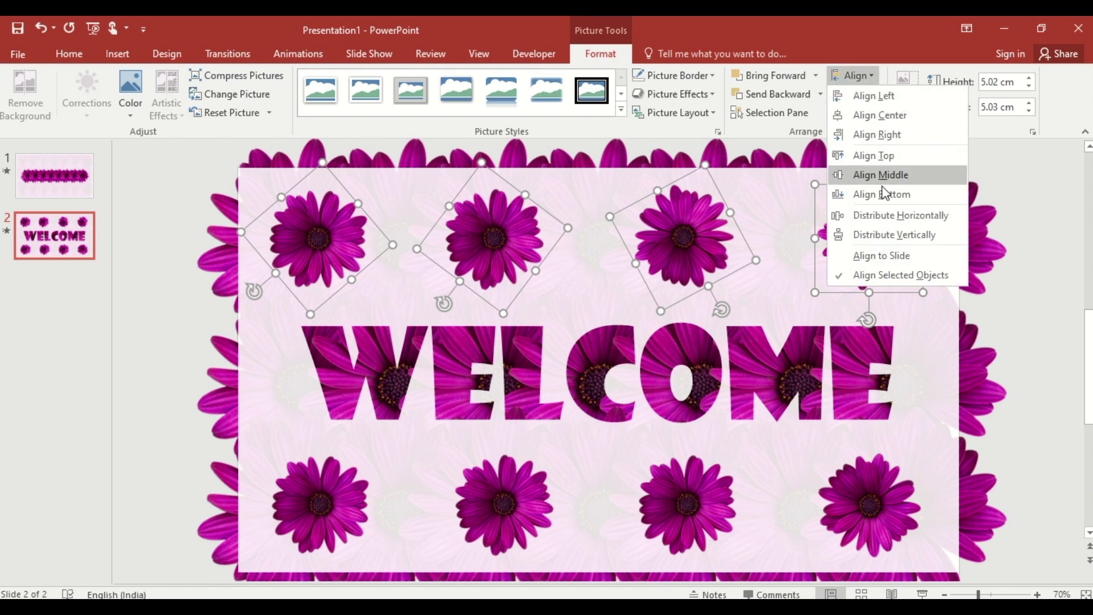
pyautogui.click(889, 217)
# - Add the bottom-row daisies to the selection and nudge the flowers slightly right
pyautogui.keyDown('shift'); pyautogui.click(872, 477); pyautogui.keyUp('shift')
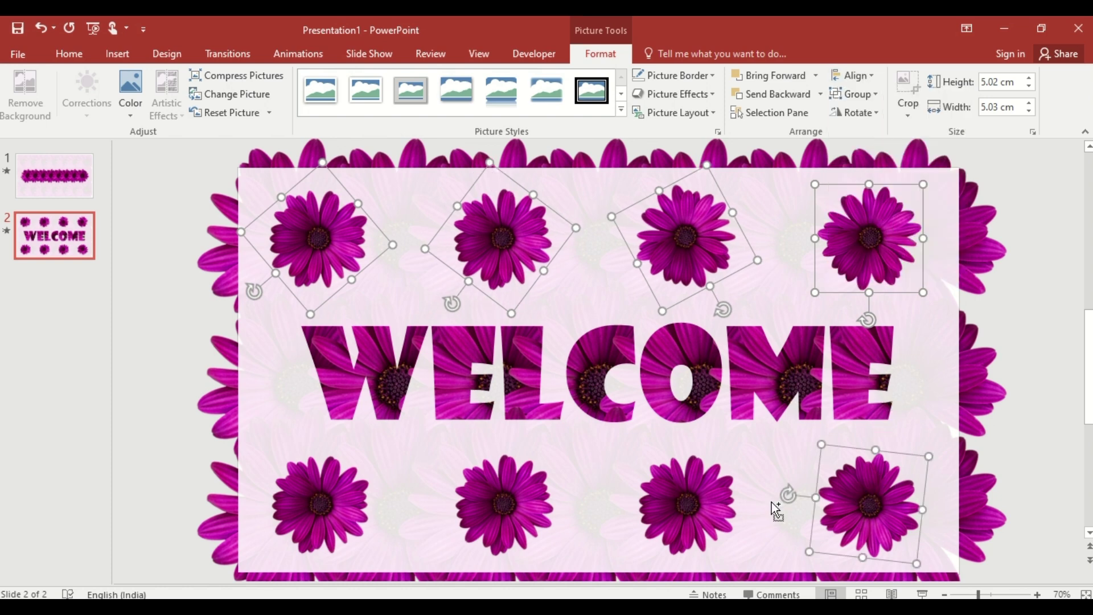
pyautogui.keyDown('shift'); pyautogui.click(645, 504); pyautogui.keyUp('shift')
pyautogui.keyDown('shift'); pyautogui.click(509, 501); pyautogui.keyUp('shift')
pyautogui.keyDown('shift'); pyautogui.click(359, 496); pyautogui.keyUp('shift')
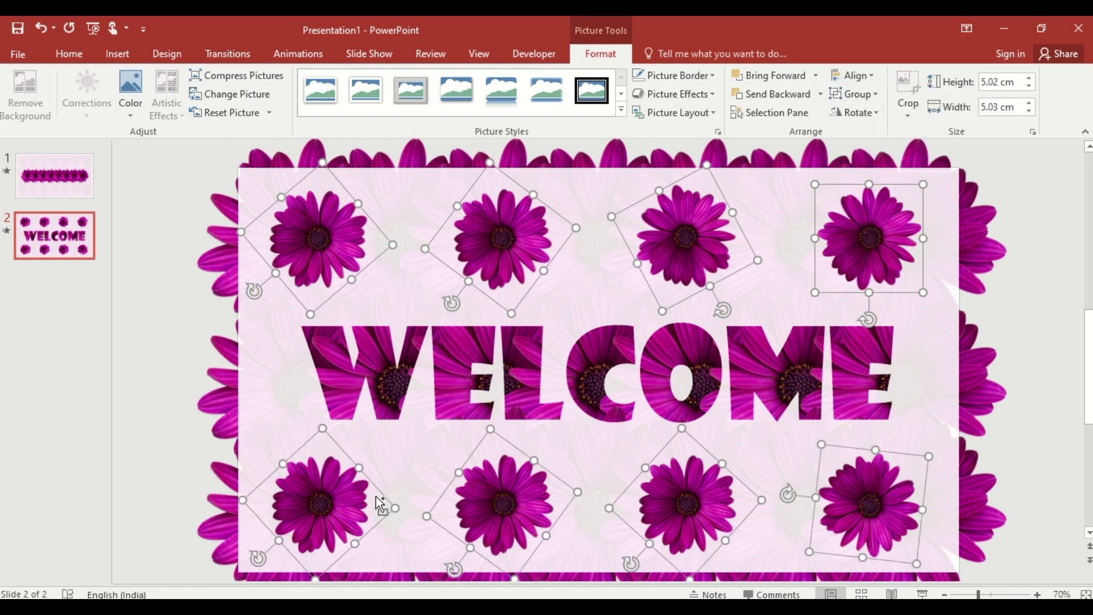
pyautogui.press('Right')
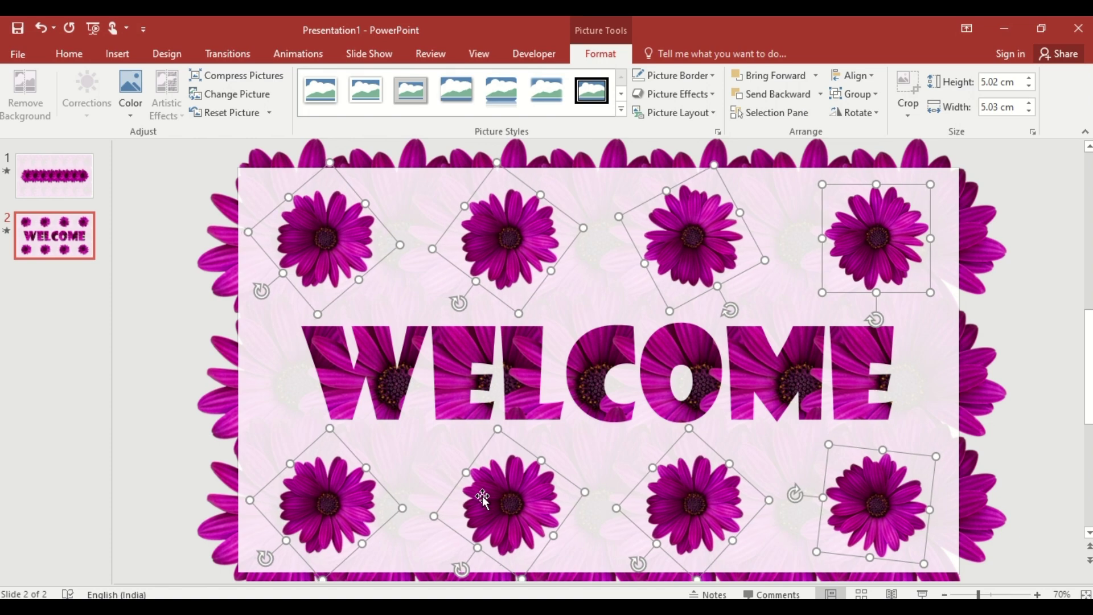
# - Return to slide 1 with the daisy row and show its transition options
pyautogui.click(71, 196)
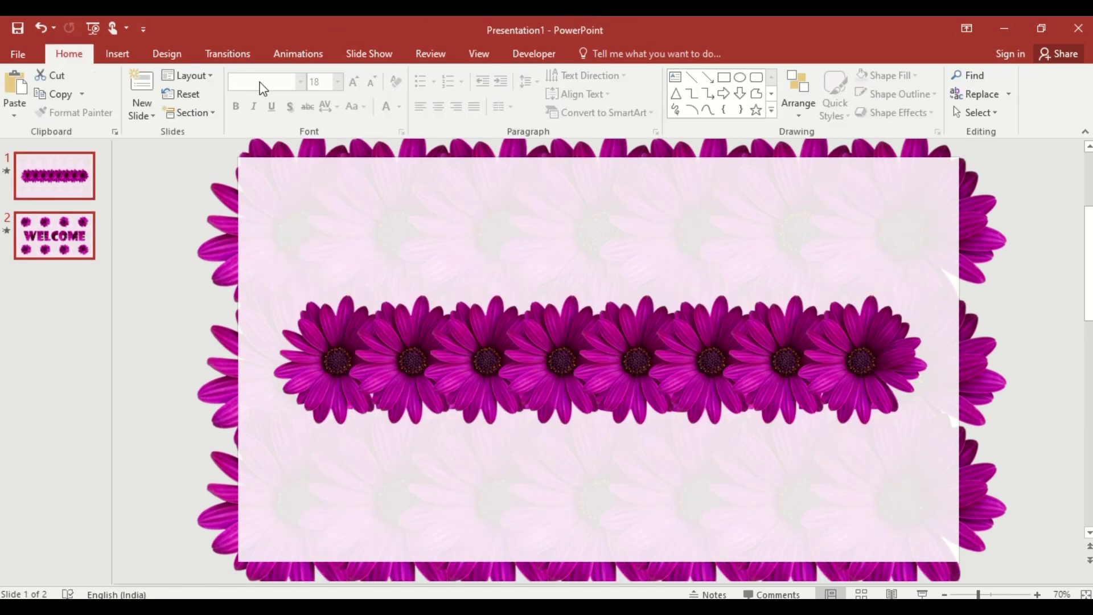
pyautogui.click(237, 53)
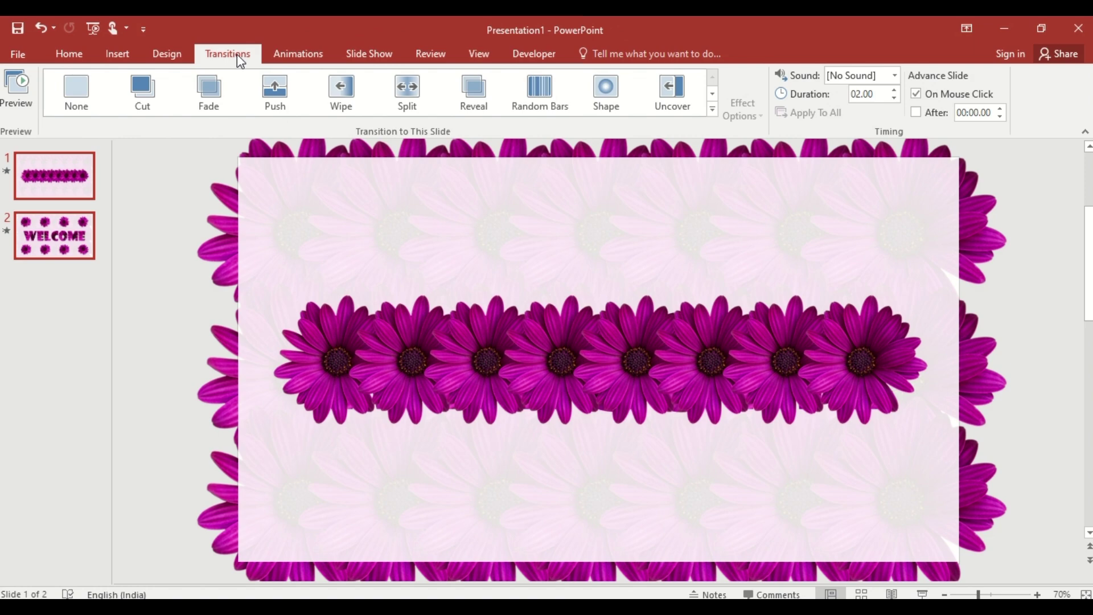
# - Play the slide show full-screen from slide 1 to preview the Morph transition
pyautogui.click(922, 594)
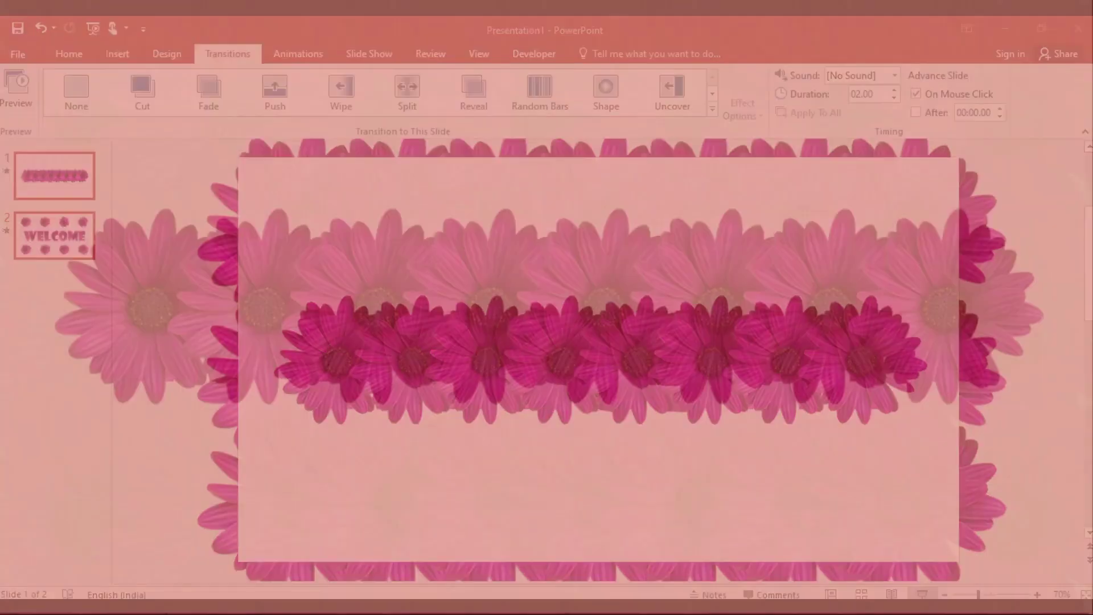